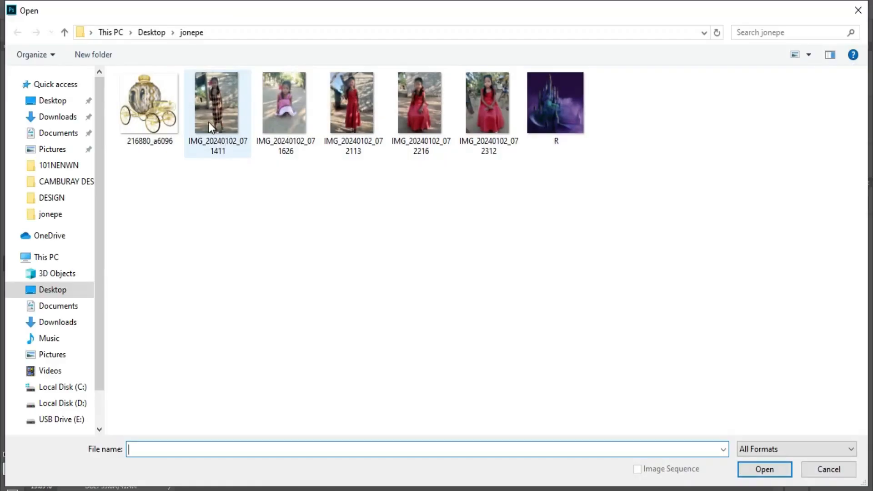
Step: Open IMG_20240102_072312, the photo of the girl sitting in the red dress
scroll(451, 253, "up", 4)
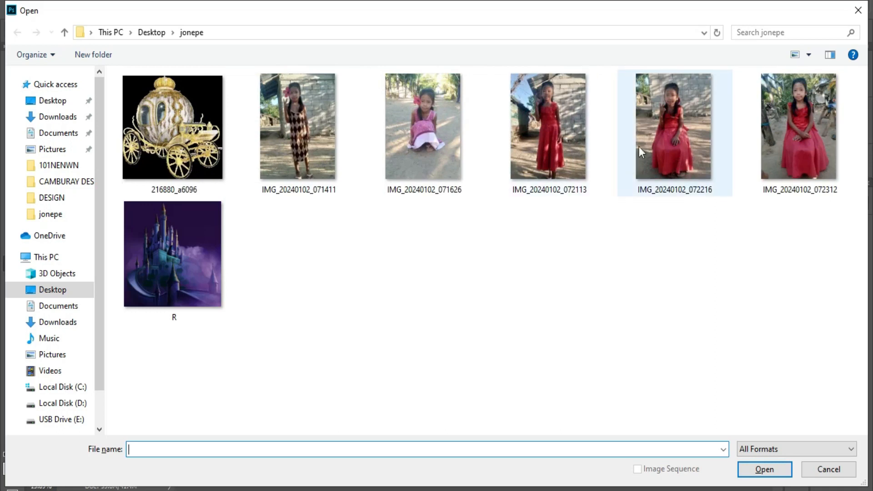
double_click(801, 136)
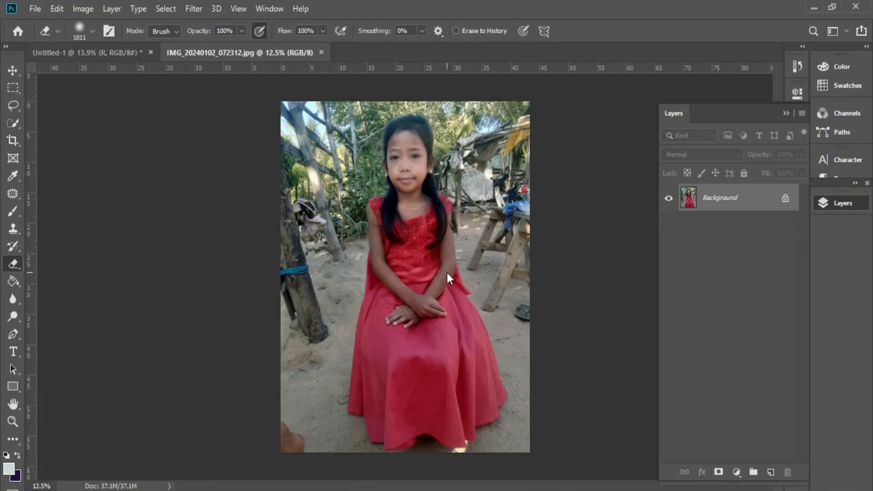
Step: Zoom in and start a Pen path at the right side of the skirt hem
scroll(507, 261, "up", 4)
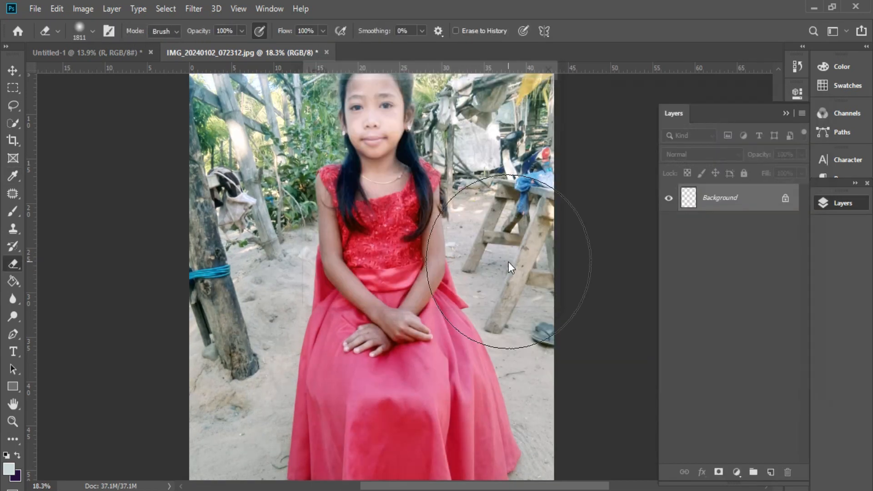
scroll(496, 365, "up", 5)
scroll(511, 392, "up", 5)
key("p")
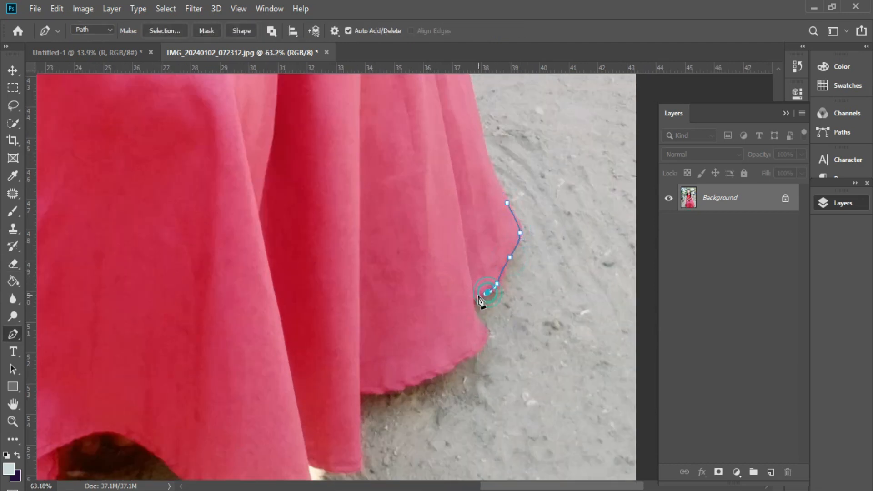
left_click(421, 378)
left_click(389, 389)
left_click(358, 392)
left_click(360, 411)
left_click_drag(361, 413, 360, 419)
left_click(305, 460)
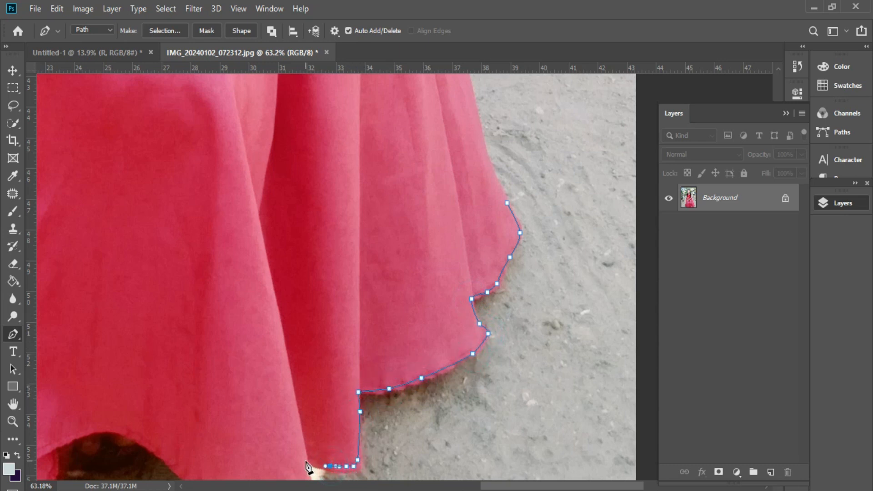
Step: Continue the path along the hem and over the bump in the skirt
scroll(317, 366, "down", 3)
left_click(304, 384)
left_click_drag(270, 385, 252, 385)
left_click(175, 355)
left_click(163, 344)
left_click(151, 331)
scroll(624, 351, "down", 2)
scroll(230, 323, "up", 2)
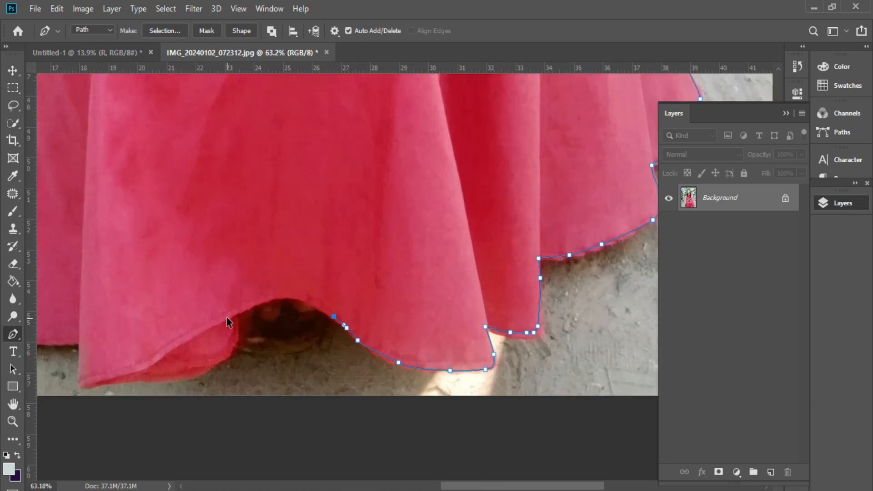
left_click(335, 305)
left_click(303, 290)
left_click(245, 304)
left_click_drag(230, 318, 231, 326)
Step: Extend the path leftward along the hem to the skirt's left corner
left_click(215, 370)
left_click(202, 384)
left_click(156, 392)
left_click(86, 396)
left_click(70, 398)
left_click(50, 398)
left_click(46, 391)
left_click_drag(48, 362, 48, 358)
left_click(46, 349)
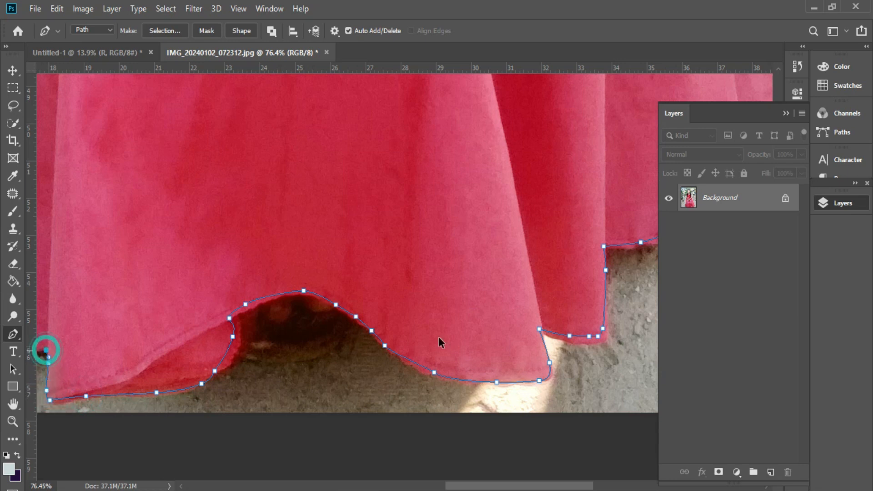
scroll(518, 341, "down", 4)
scroll(208, 363, "up", 4)
Step: Start carrying the path up the skirt's left edge
left_click(186, 340)
left_click(158, 337)
left_click(122, 338)
left_click(111, 331)
left_click_drag(95, 268, 93, 262)
left_click(72, 173)
scroll(524, 271, "down", 4)
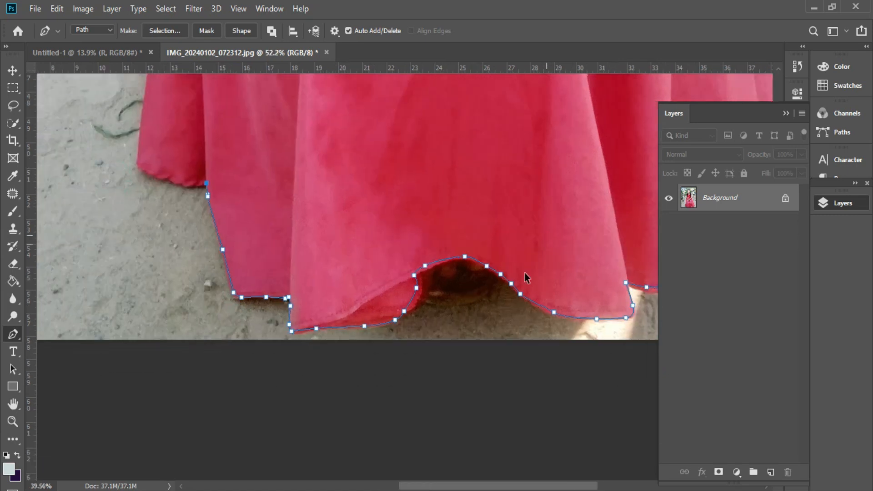
scroll(328, 165, "up", 4)
scroll(287, 275, "up", 2)
left_click_drag(271, 300, 265, 300)
left_click(220, 284)
left_click(189, 271)
left_click_drag(186, 259, 186, 252)
scroll(215, 172, "up", 10)
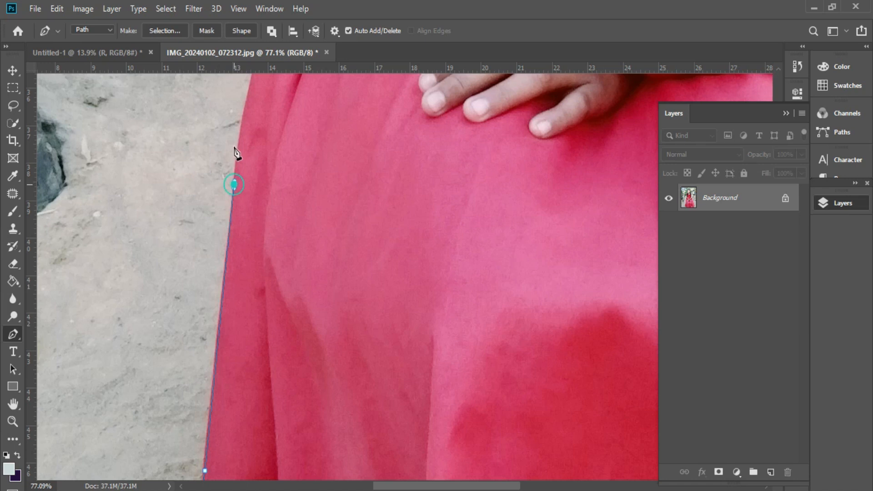
Step: Trace the path up the left skirt edge and the arm's outer edge
scroll(339, 260, "up", 8)
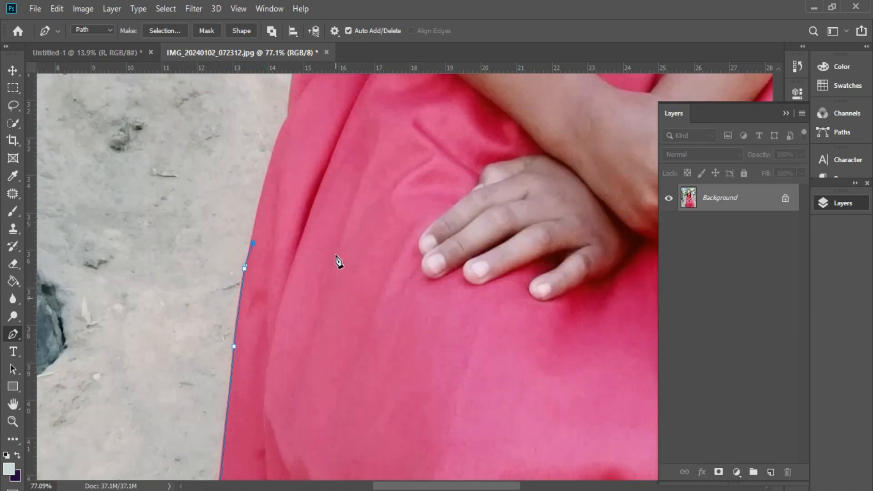
left_click(287, 268)
left_click(299, 171)
left_click(303, 89)
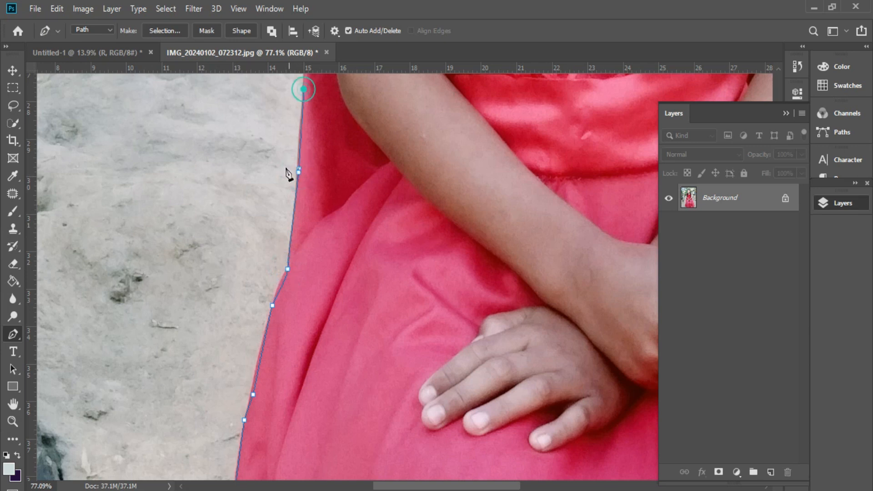
scroll(288, 174, "up", 9)
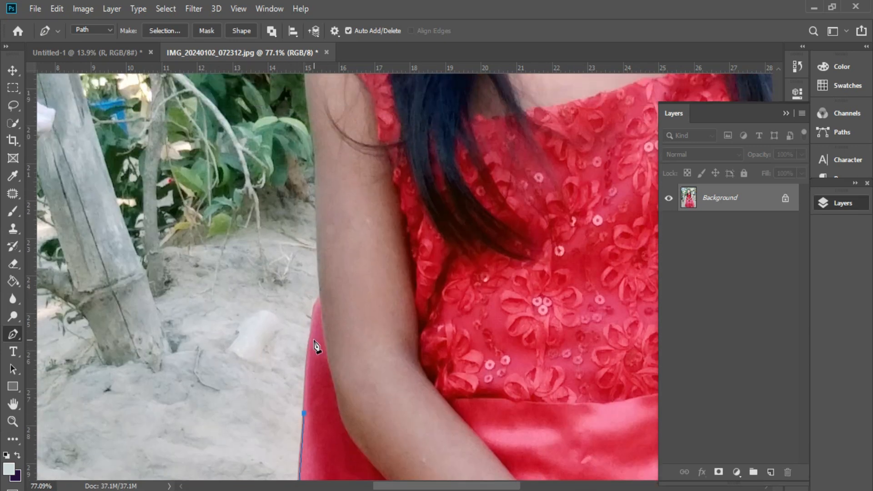
left_click(311, 330)
left_click(316, 307)
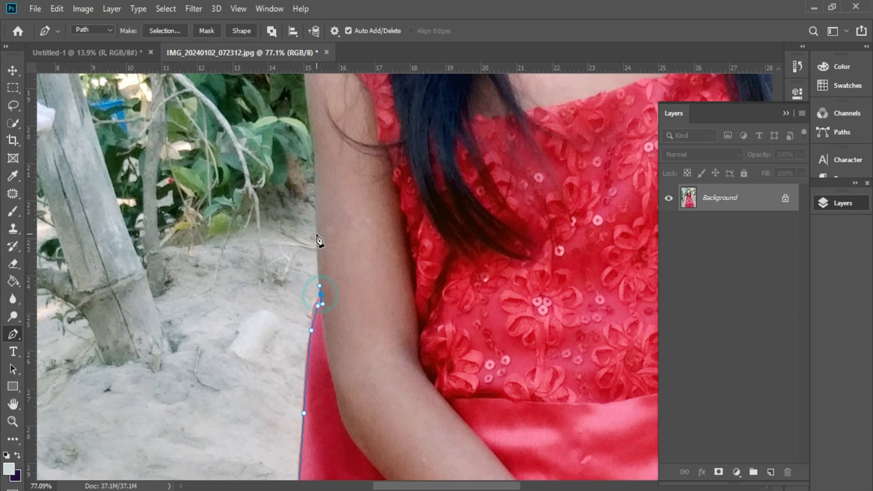
left_click(305, 90)
scroll(386, 331, "up", 7)
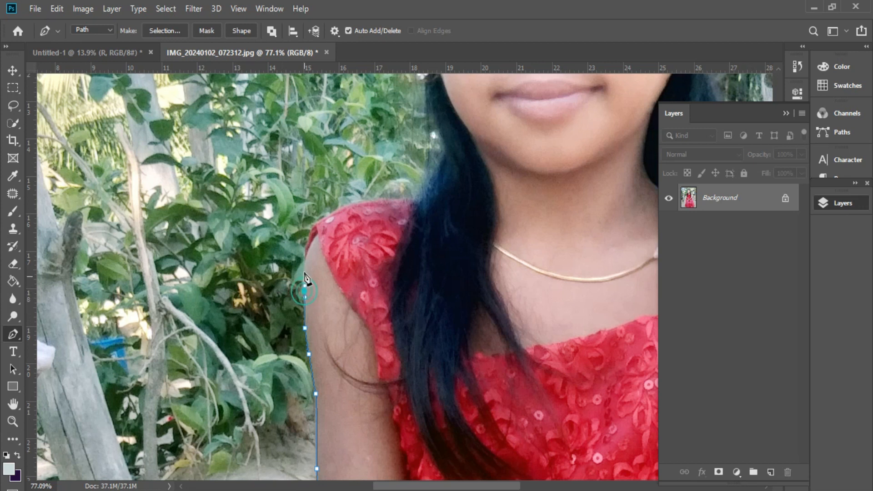
Step: Curve the path across the left shoulder and up the hair's left edge
left_click_drag(319, 225, 324, 220)
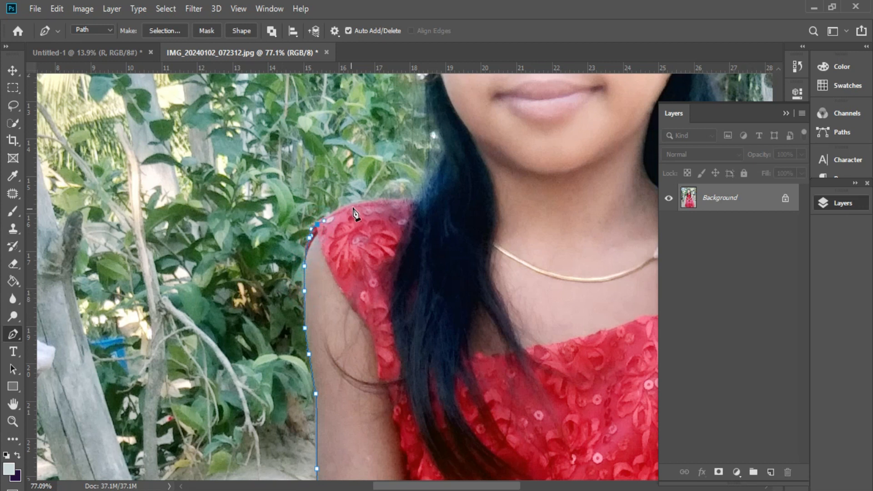
mouse_move(398, 202)
left_mouse_down()
mouse_move(428, 188)
mouse_move(441, 162)
left_mouse_up()
left_click_drag(443, 141, 429, 93)
left_click(426, 80)
scroll(411, 259, "up", 4)
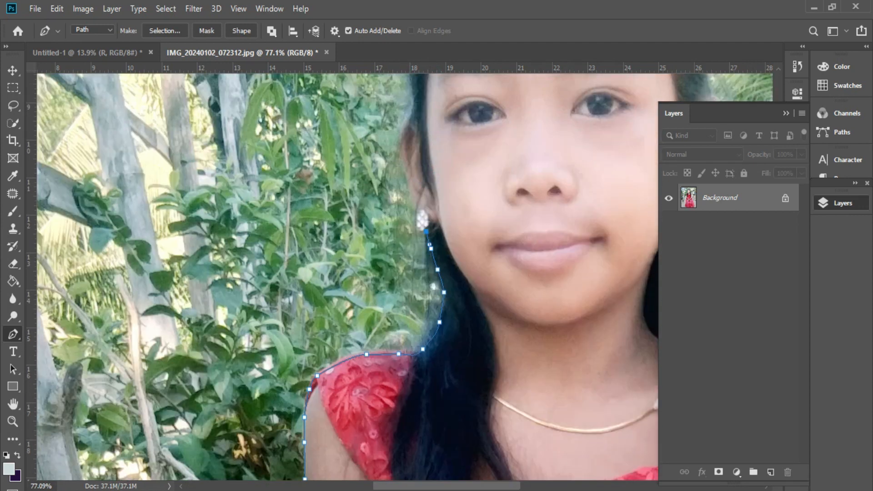
left_click_drag(437, 485, 479, 476)
scroll(233, 272, "up", 3)
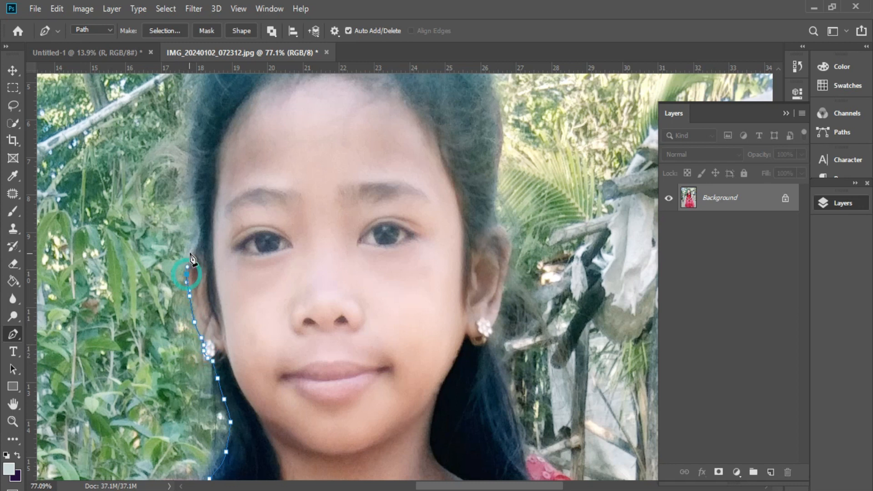
Step: Trace the path up the left hair edge and across the top of the head
left_click(200, 234)
left_click_drag(196, 198, 196, 192)
left_click(194, 133)
left_click(196, 109)
left_click(199, 92)
scroll(292, 263, "up", 4)
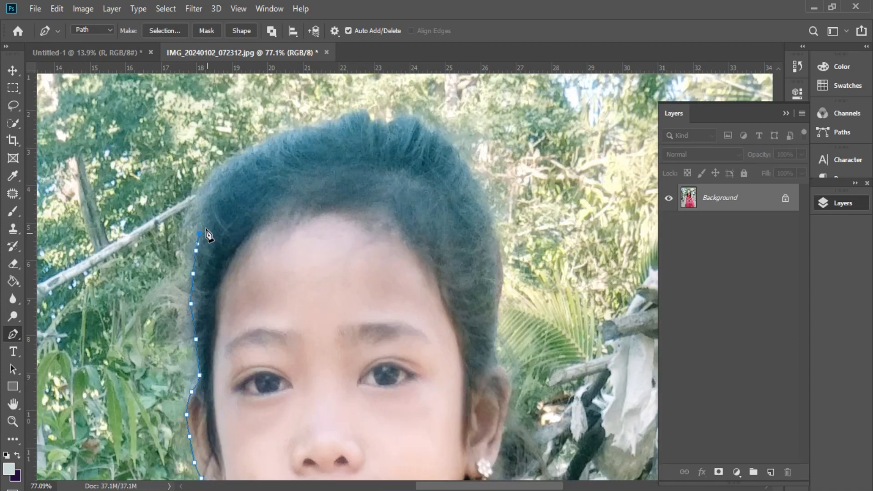
left_click(220, 177)
left_click(345, 120)
left_click(391, 121)
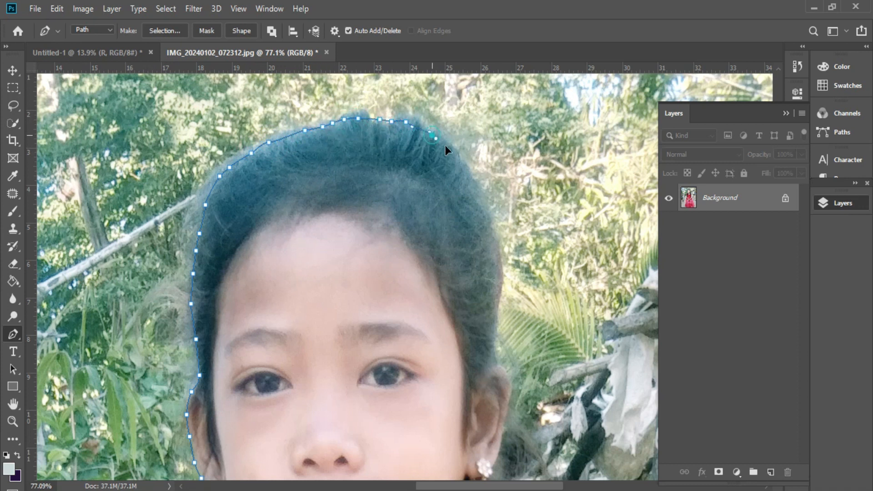
Step: Bring the path down the right hair edge past the ear
left_click(498, 245)
left_click(497, 308)
left_click(497, 334)
left_click(492, 350)
left_click(493, 359)
scroll(473, 276, "down", 3)
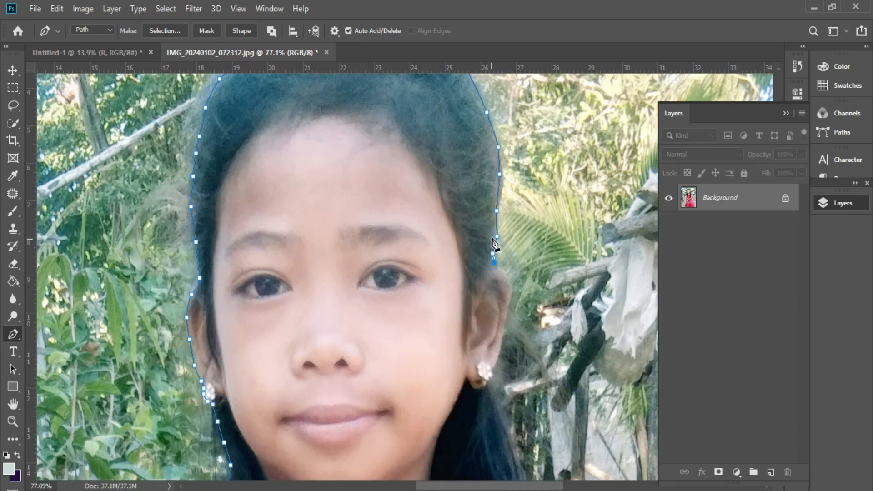
scroll(491, 234, "down", 1)
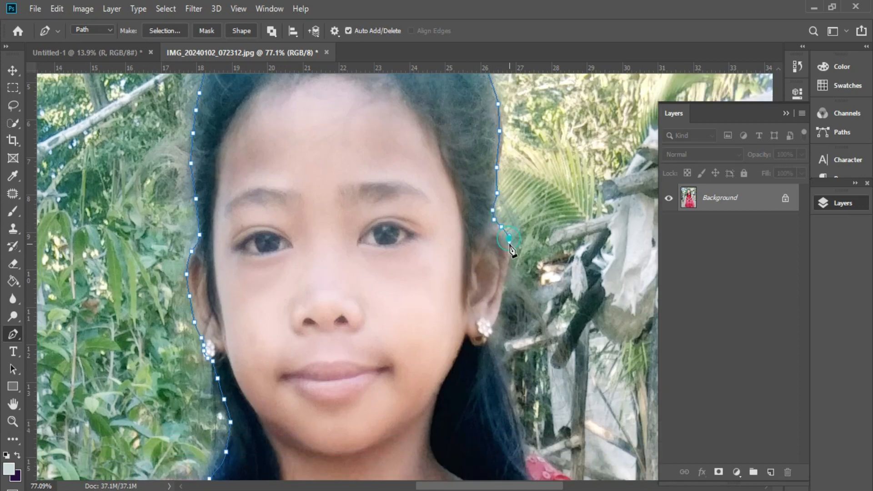
left_click(504, 274)
left_click(501, 295)
left_click(496, 317)
left_click(493, 330)
left_click(492, 338)
left_click(493, 357)
left_click(496, 375)
scroll(500, 359, "down", 4)
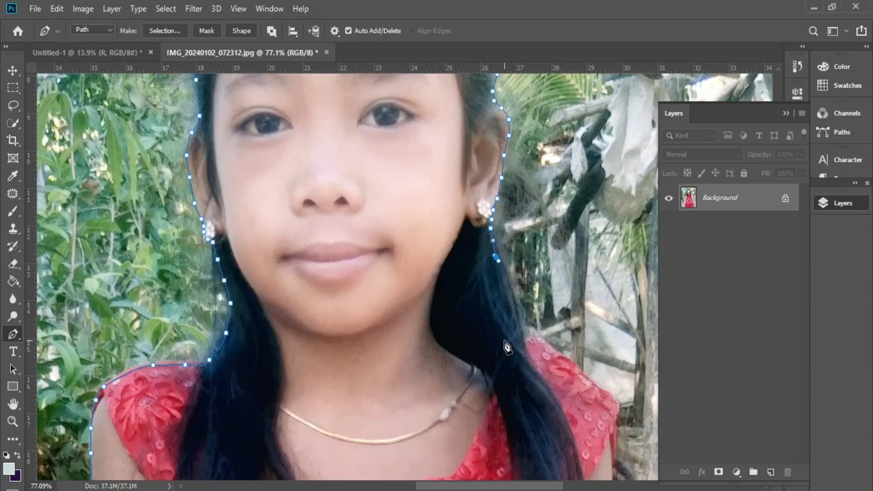
Step: Carry the path over the right dress shoulder and down the dress edge
left_click(524, 284)
left_click(563, 310)
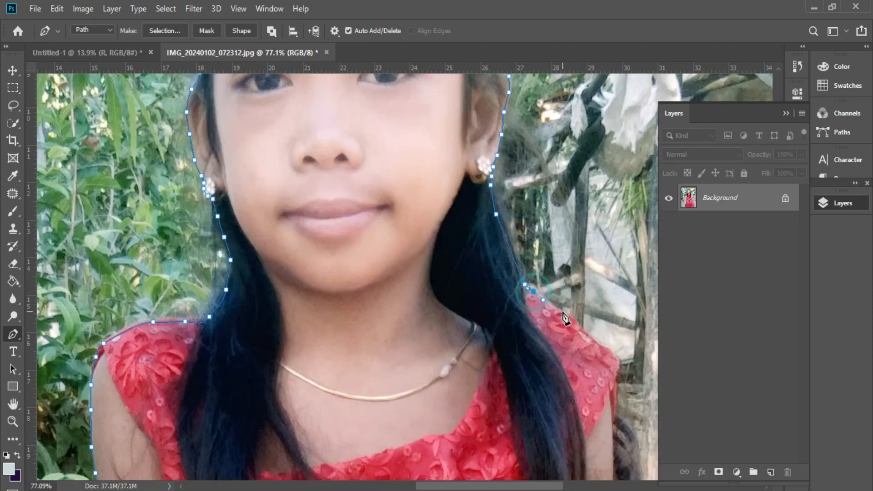
left_click(606, 352)
left_click(614, 364)
left_click(614, 380)
left_click(613, 401)
left_click(612, 420)
left_click_drag(610, 438, 406, 341)
scroll(408, 342, "down", 3)
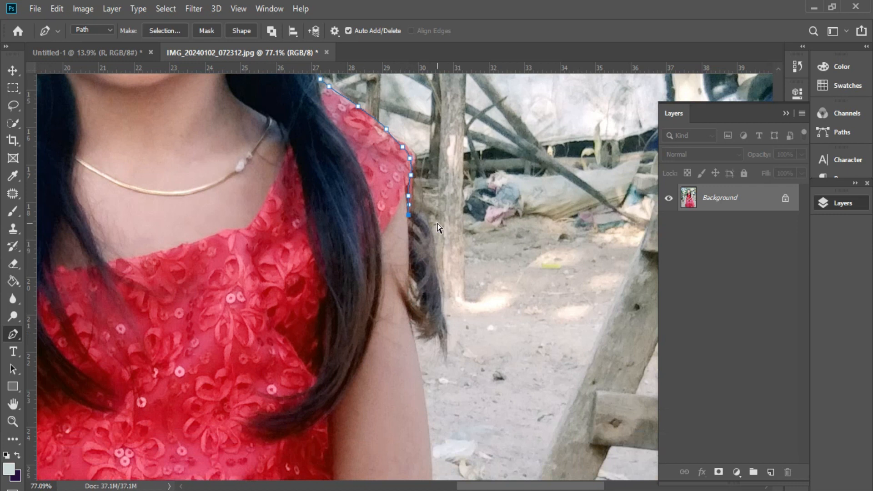
Step: Trace the path down the right hair strand around its tip
left_click(414, 211)
left_click(424, 226)
left_click(436, 263)
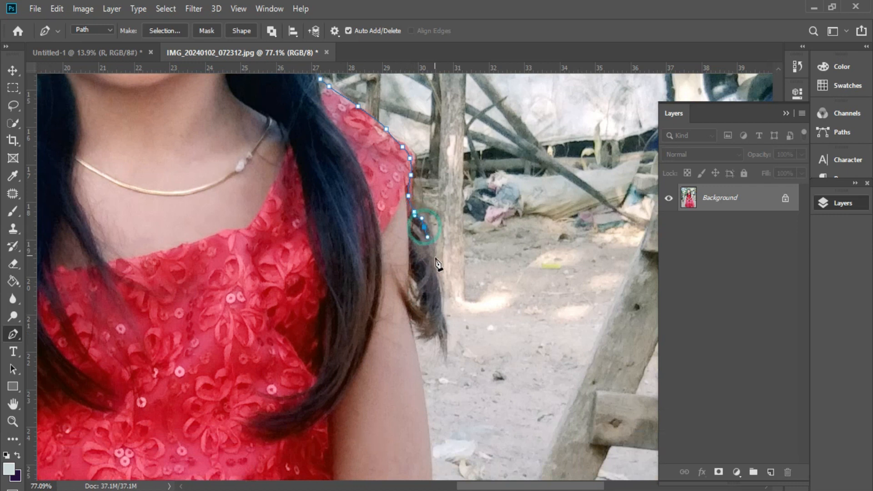
left_click(439, 297)
left_click(438, 313)
left_click(434, 322)
left_click(430, 329)
left_click(413, 333)
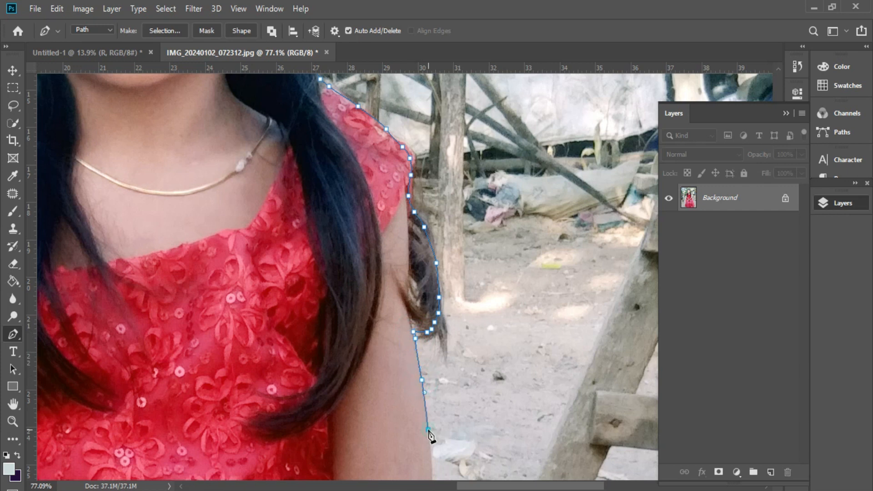
scroll(431, 437, "down", 5)
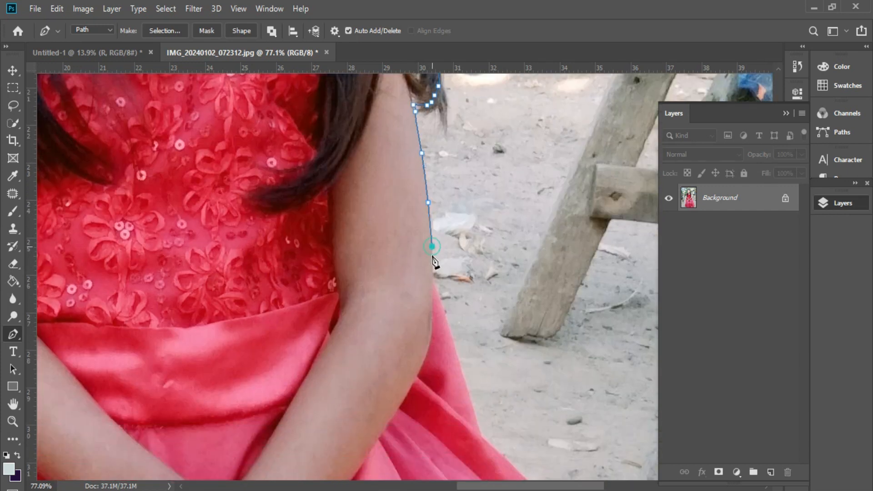
Step: Continue the path down the arm and dress's right edge toward the hem
left_click_drag(464, 383, 467, 389)
left_click(477, 427)
scroll(475, 380, "down", 4)
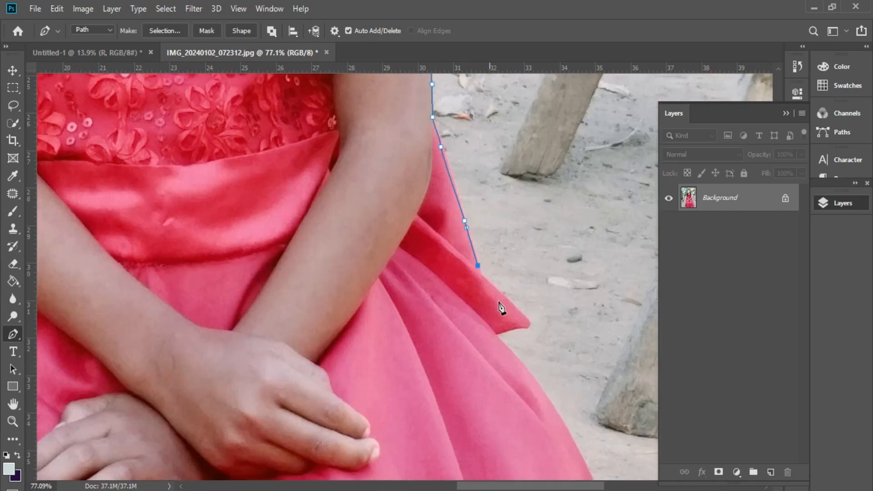
left_click_drag(483, 273, 485, 281)
left_click(527, 320)
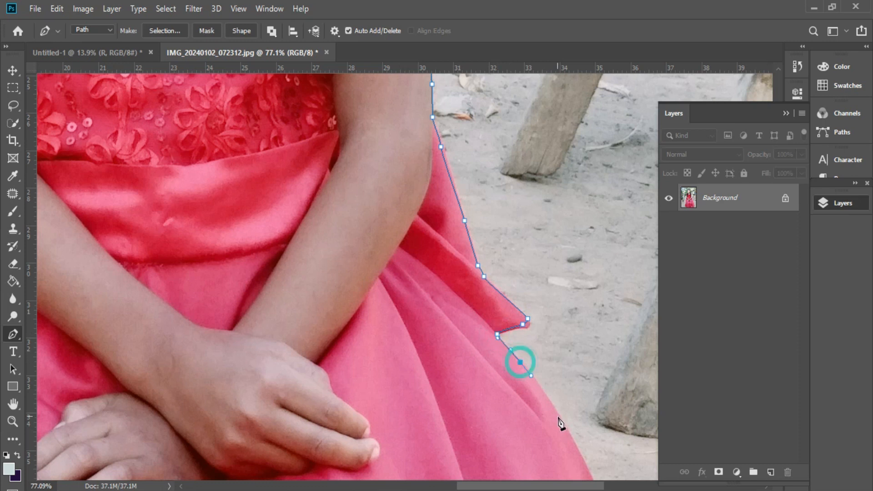
scroll(547, 358, "down", 5)
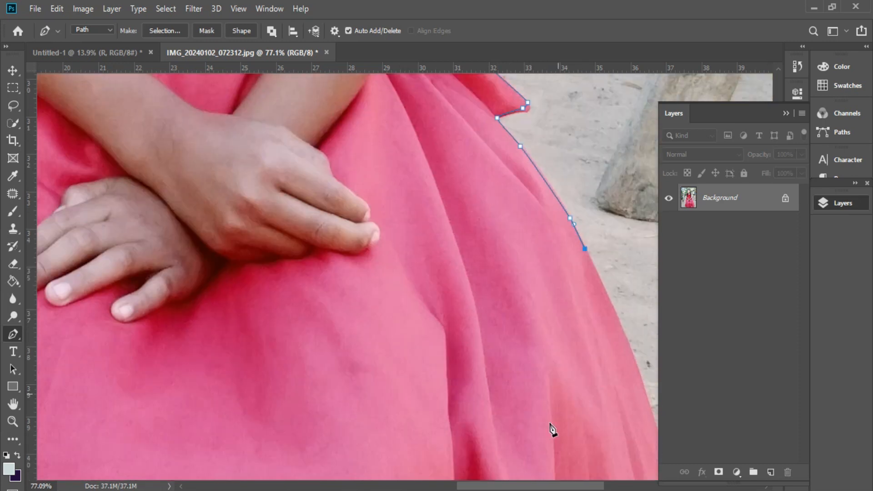
left_click_drag(568, 486, 618, 487)
scroll(489, 341, "down", 4)
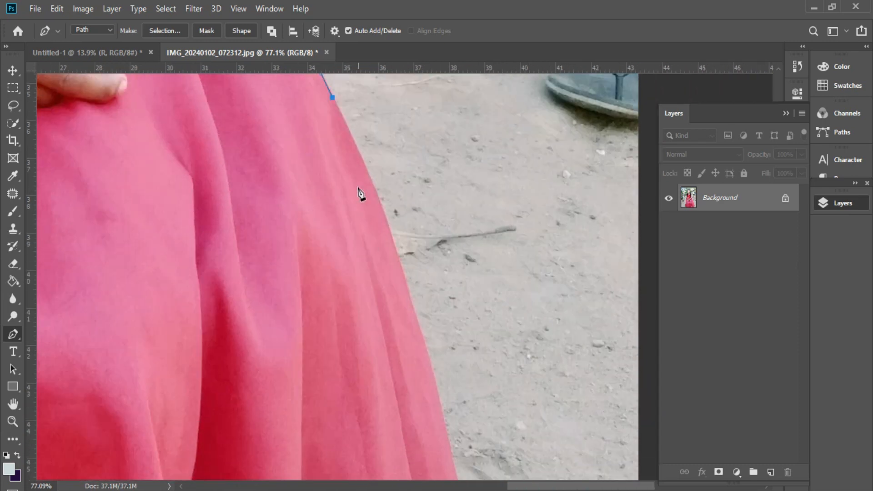
left_click(432, 367)
scroll(459, 345, "down", 5)
Step: Turn the finished path into a selection and drag the girl into the Untitled-1 castle design
left_click(463, 316)
right_click(479, 357)
left_click(475, 91)
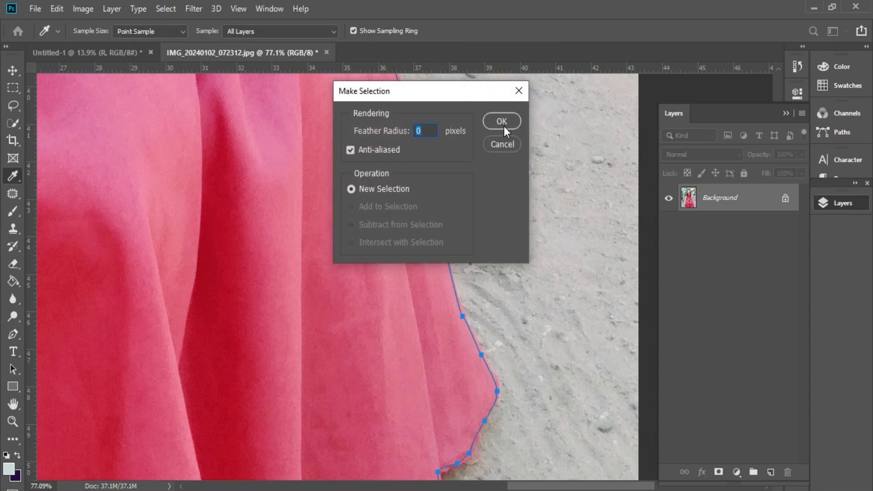
left_click(503, 124)
key("v")
left_click_drag(341, 109, 438, 341)
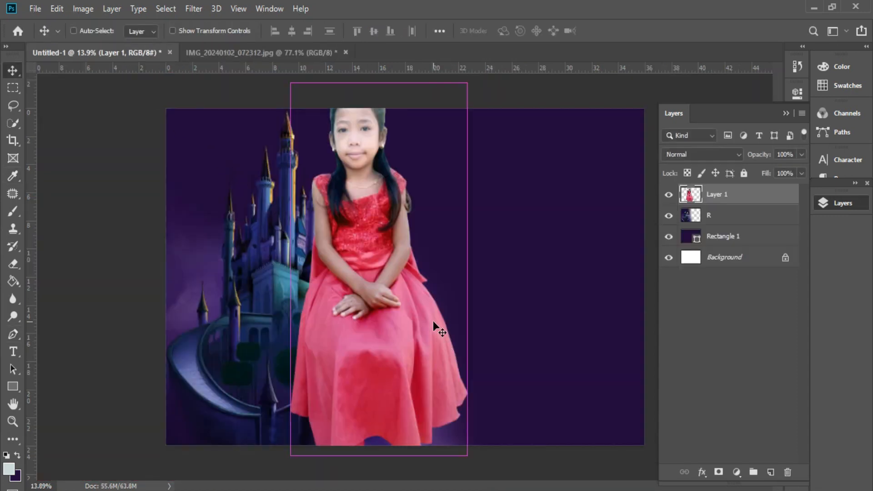
Step: Enlarge the girl, tilt her about 4.6 degrees beside the castle, and commit the transform
key("ctrl+t")
left_click_drag(501, 189, 496, 185)
left_click_drag(386, 82, 384, 147)
left_click_drag(382, 212, 402, 200)
left_click_drag(532, 217, 538, 221)
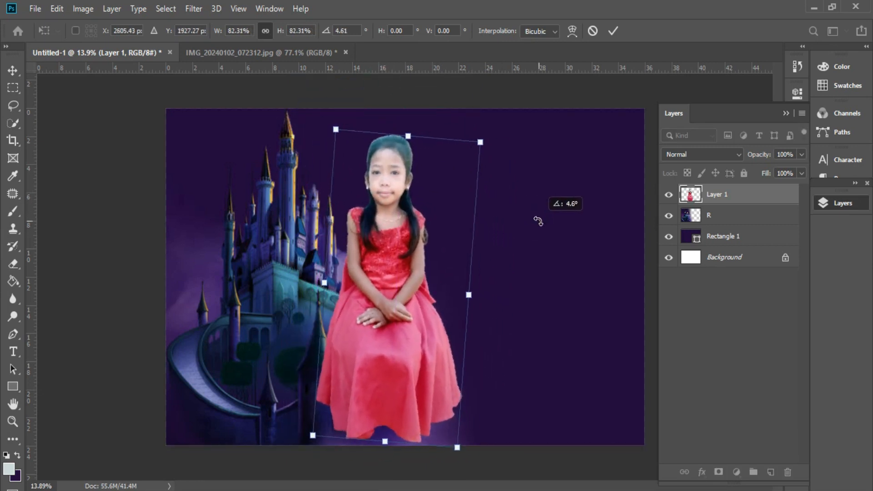
left_click_drag(385, 441, 381, 478)
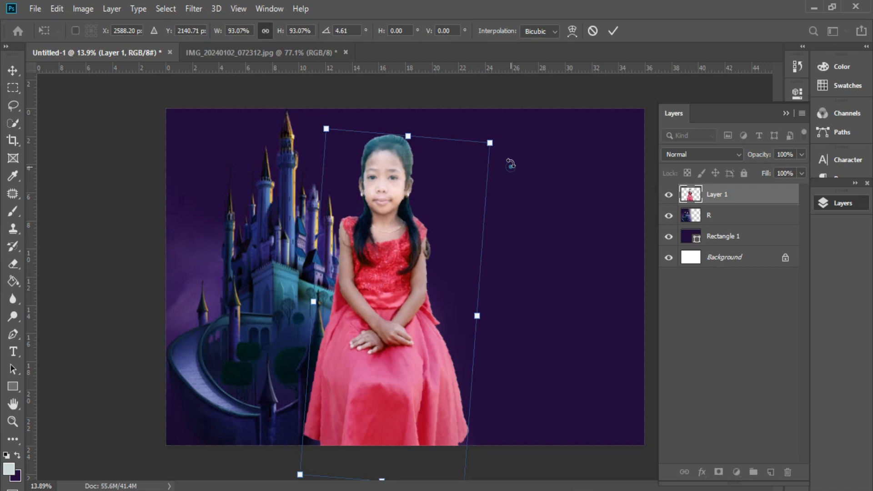
left_click_drag(489, 143, 519, 129)
left_click_drag(456, 257, 461, 259)
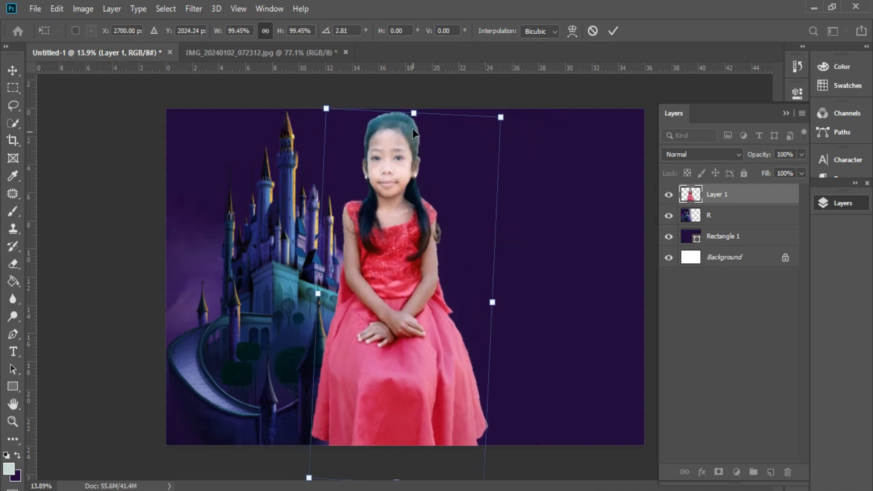
key("Return")
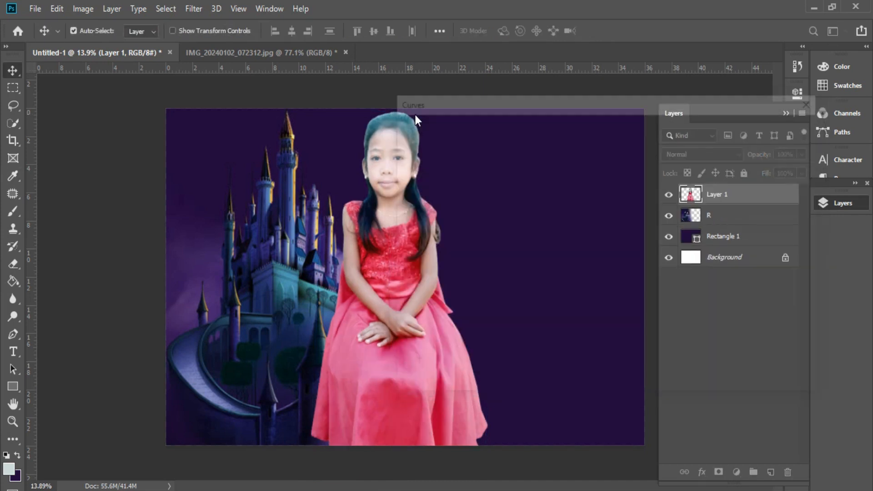
left_click(13, 298)
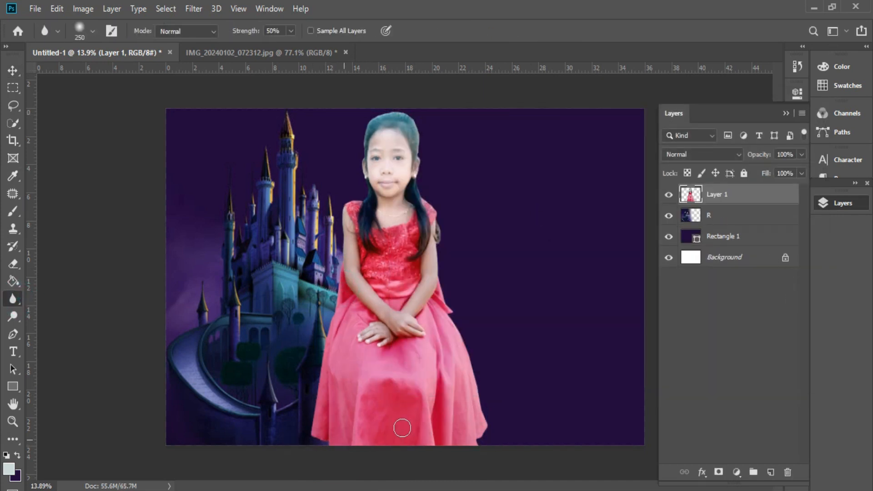
Step: Blur the girl's cut-out hair edges at 50% strength, then start File > Place Embedded
scroll(437, 168, "up", 4)
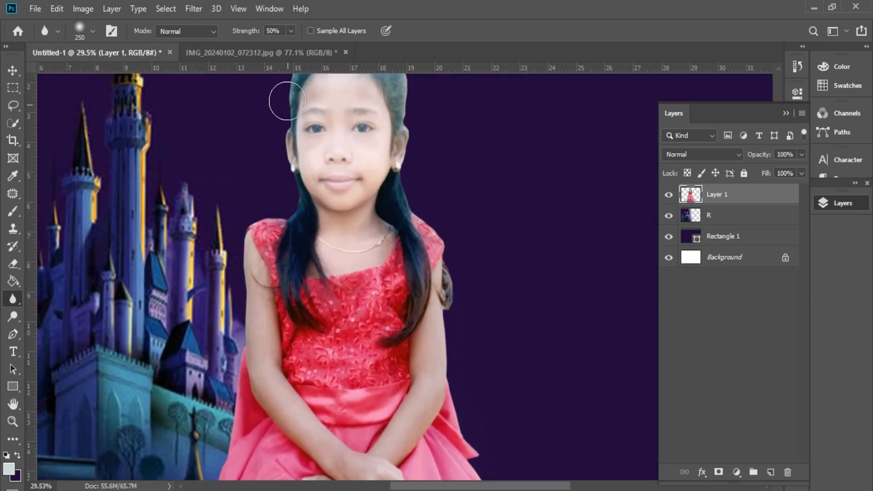
scroll(287, 101, "up", 3)
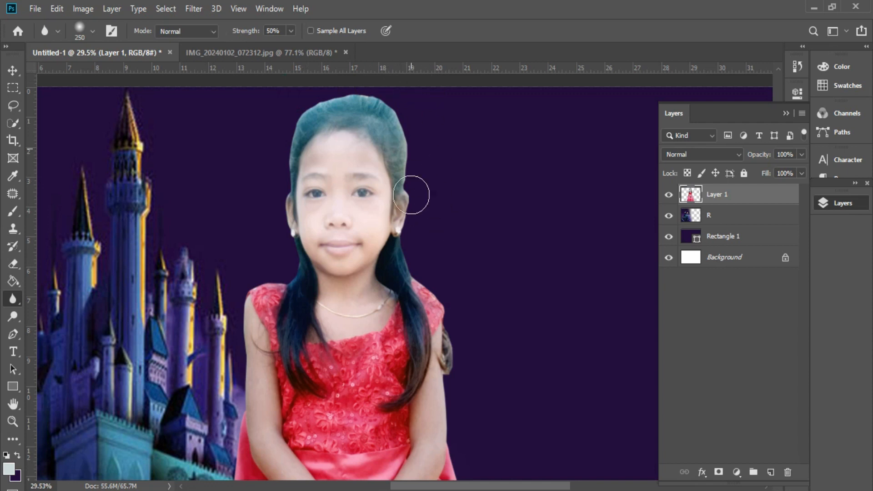
scroll(455, 381, "down", 5)
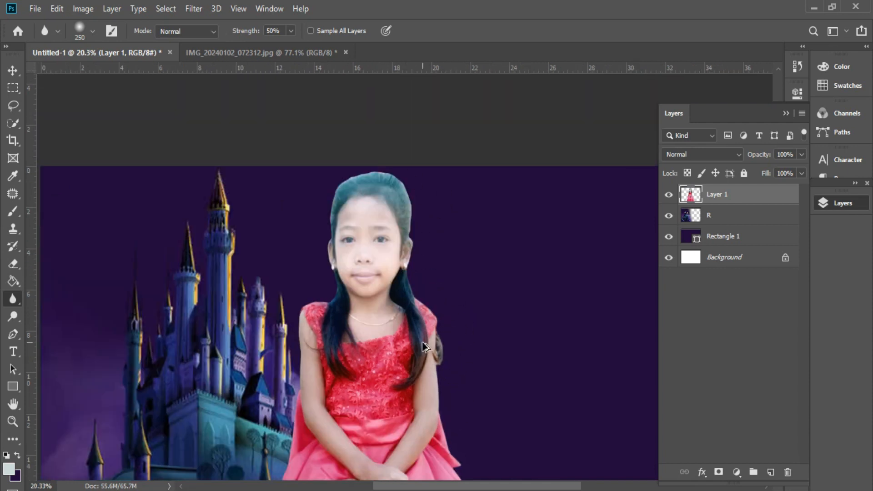
left_click(35, 9)
left_click(90, 259)
Step: Embed the carriage image 216880_a6096, scaled down at the girl's lower left before the castle
double_click(160, 137)
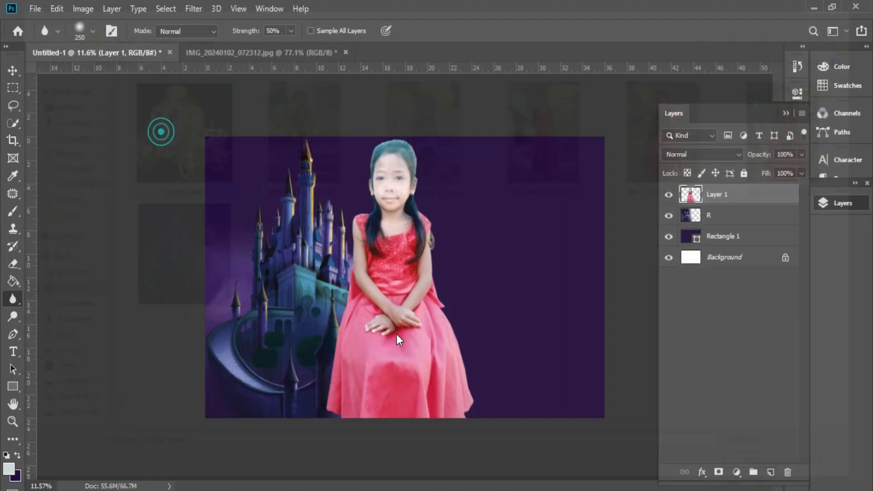
left_click_drag(405, 309, 513, 394)
left_click_drag(517, 425, 516, 391)
left_click_drag(546, 347, 345, 382)
left_click_drag(316, 426, 314, 419)
left_click_drag(314, 283, 314, 296)
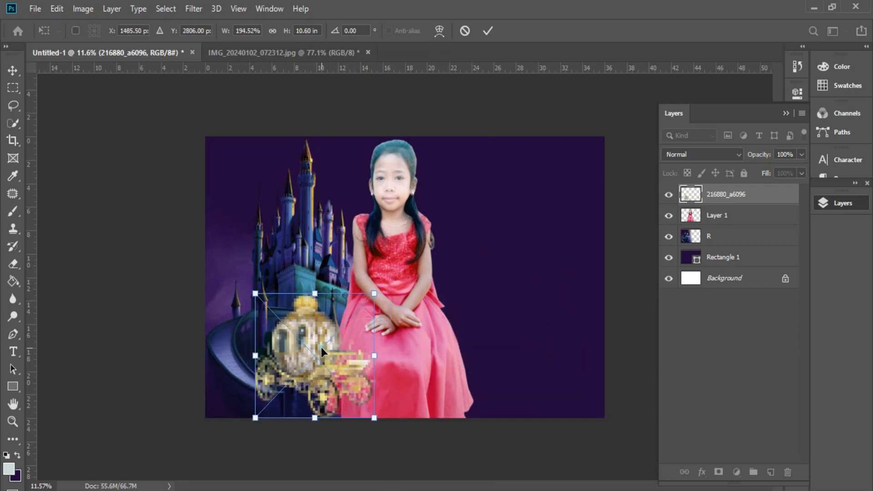
double_click(321, 348)
left_click(786, 236)
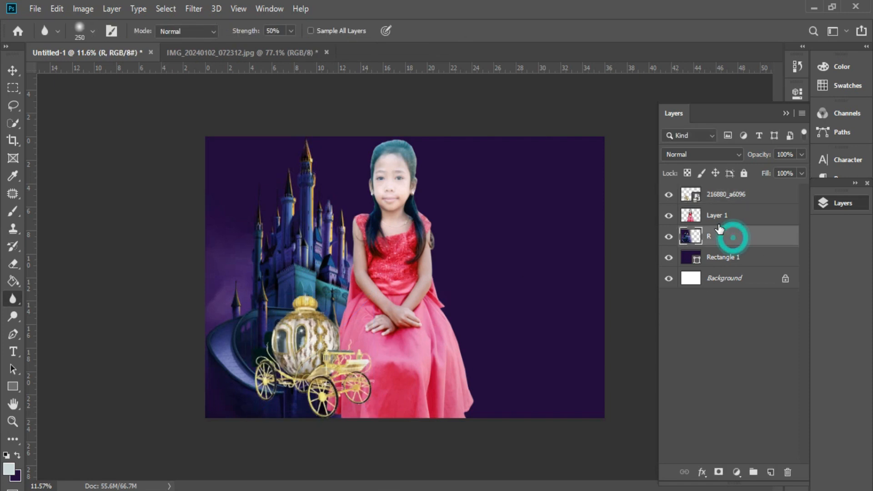
Step: Embed pngaaa.com-19500 from Downloads > TARPAULIN > CINDERELLA, moved left and stretched taller
left_click(35, 8)
left_click(94, 262)
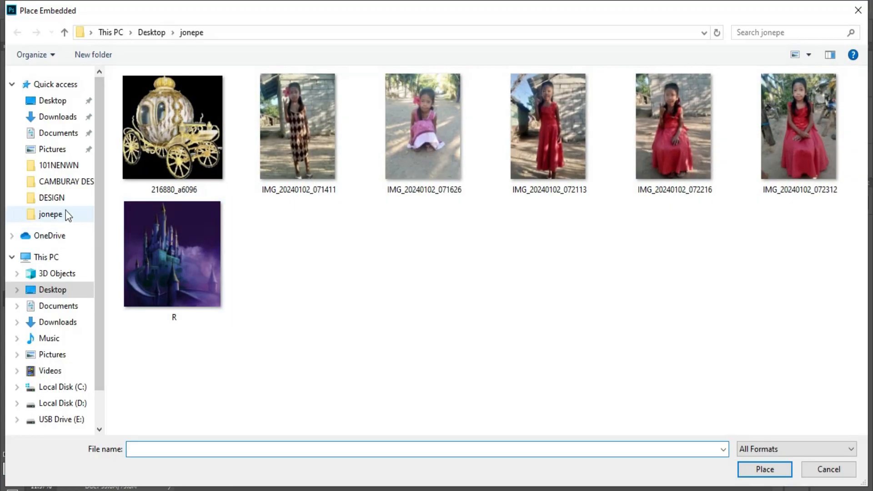
left_click(64, 117)
scroll(552, 287, "down", 5)
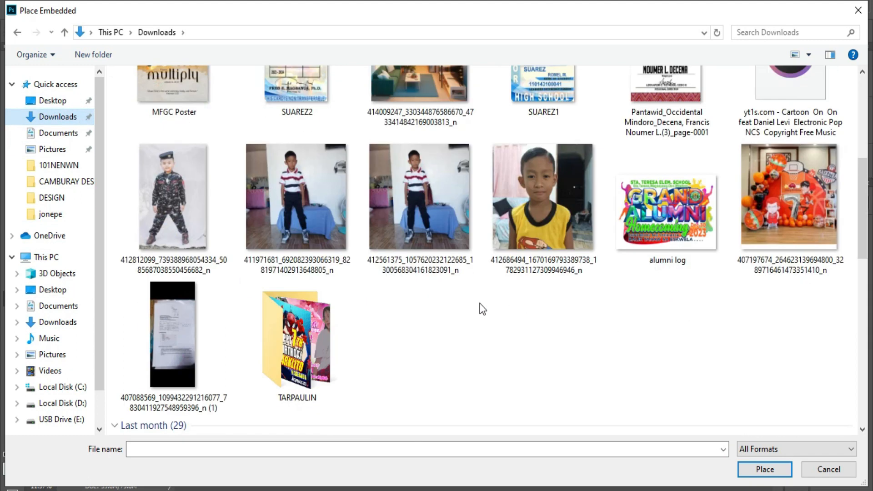
double_click(289, 352)
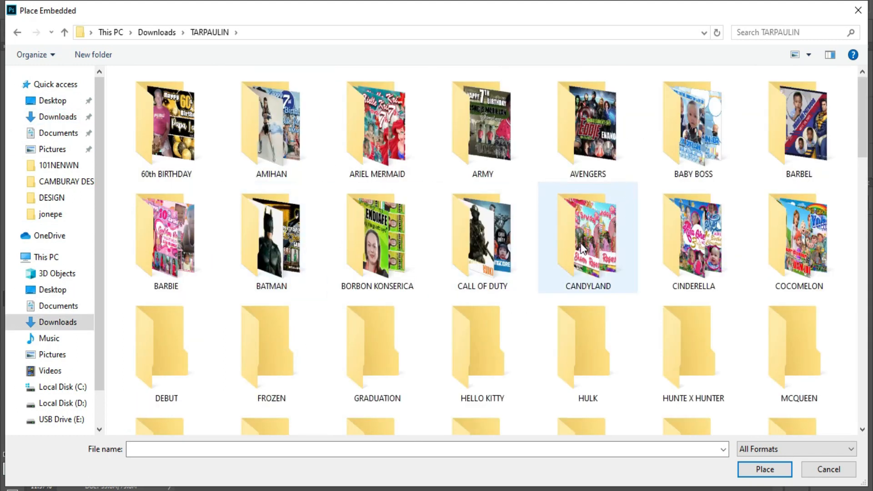
double_click(696, 250)
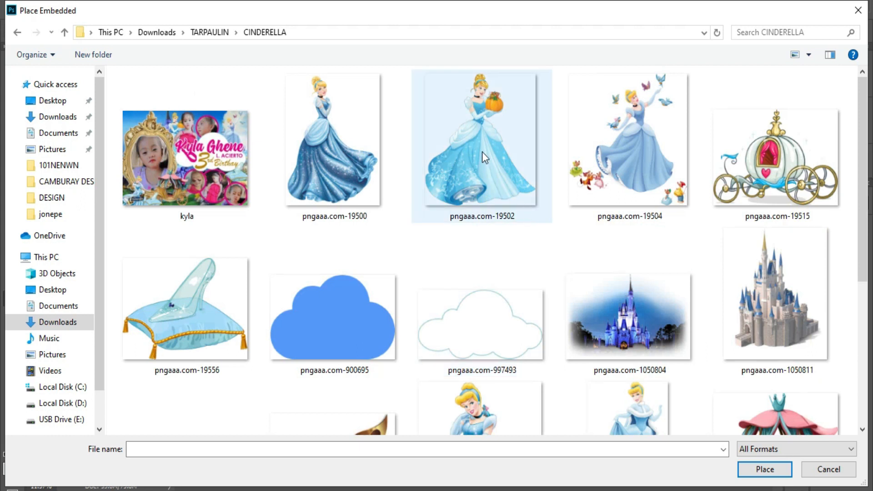
double_click(355, 165)
left_click_drag(470, 276, 331, 301)
left_click_drag(272, 177, 272, 137)
key("Return")
Step: Start a center-aligned text layer right of the girl at 250 pt font size
key("r")
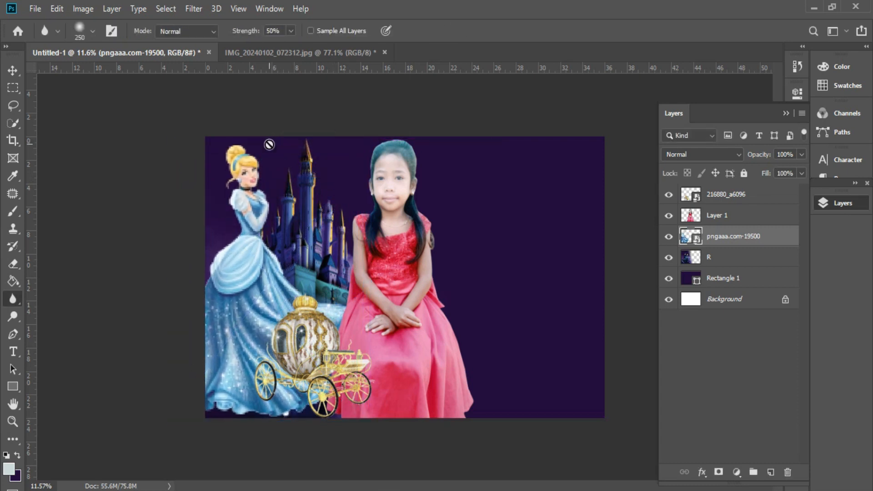
key("t")
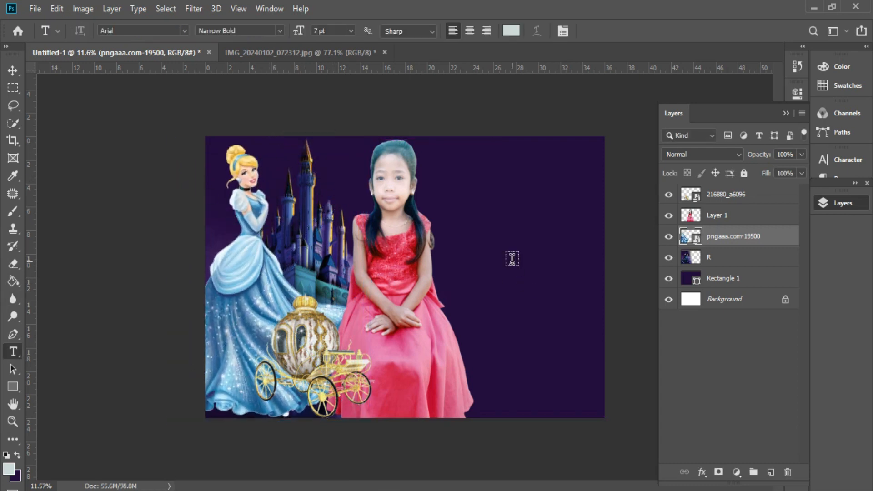
left_click(512, 258)
left_click(469, 31)
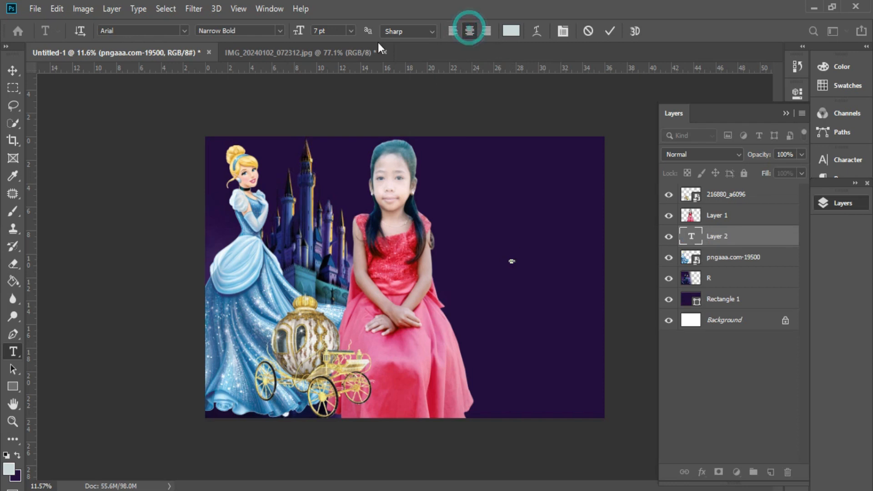
left_click(334, 30)
type("250")
key("Return")
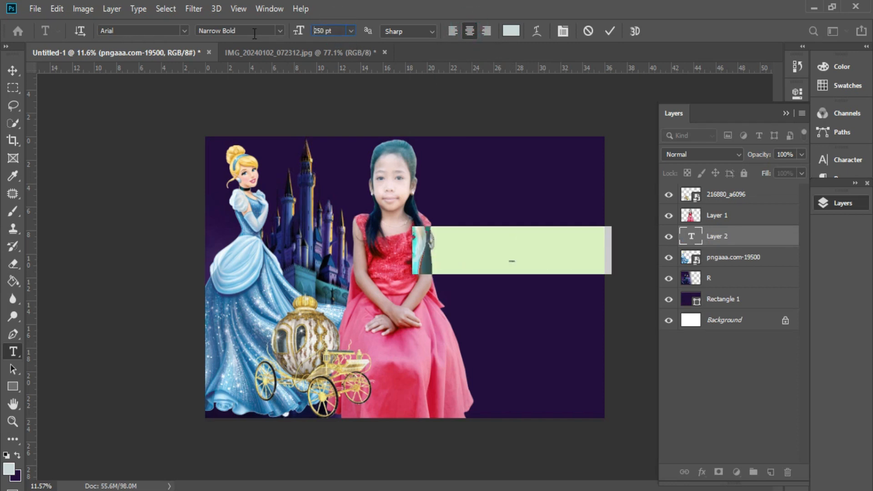
Step: Adjust the font size and move the Lorem Ipsum placeholder up near the top
left_click(330, 30)
scroll(330, 32, "down", 20)
scroll(330, 33, "down", 20)
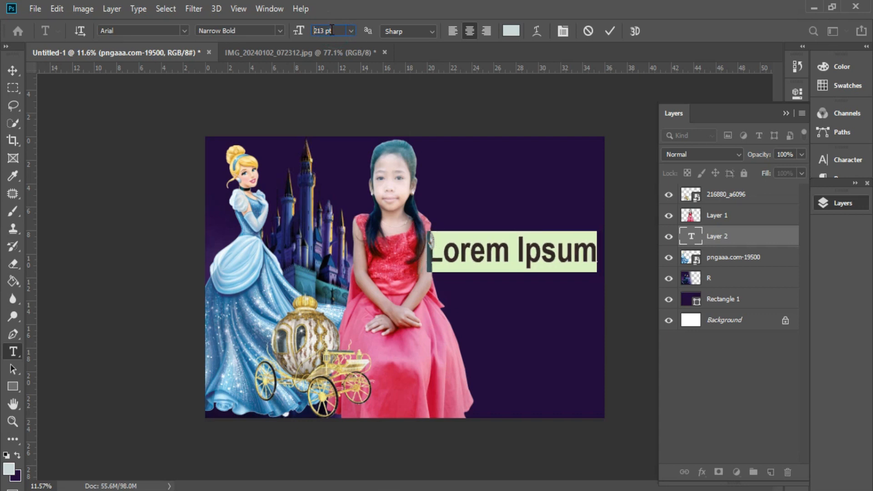
scroll(334, 28, "down", 8)
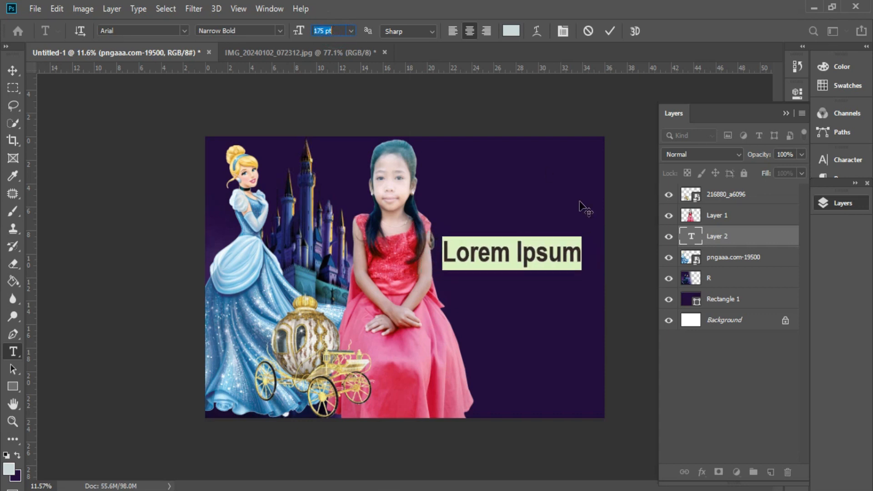
left_click(522, 252)
left_click_drag(516, 304, 500, 231)
Step: Make the placeholder text white (ffffff) in the Autobus Bold font
key("ctrl+a")
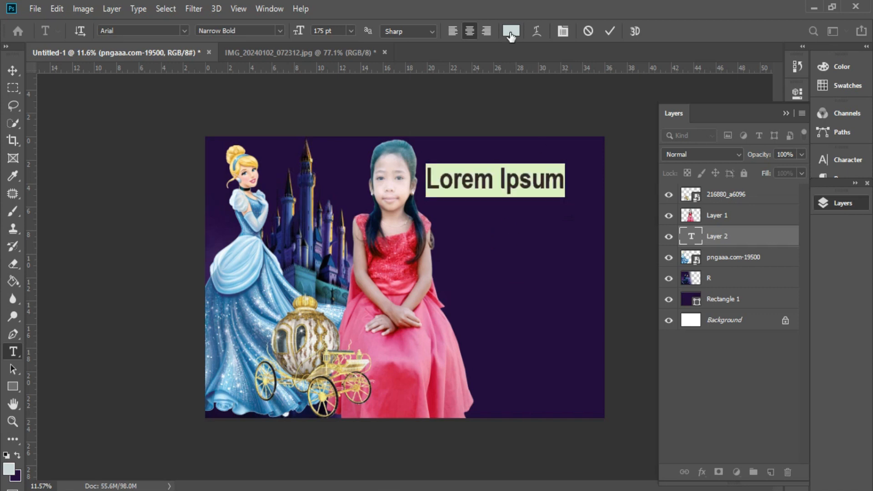
left_click(511, 30)
type("ffffff")
left_click(417, 251)
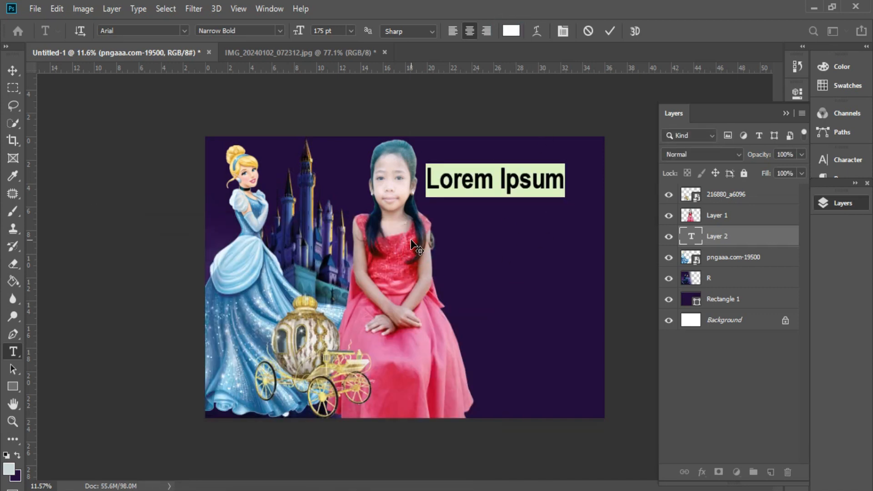
left_click(182, 32)
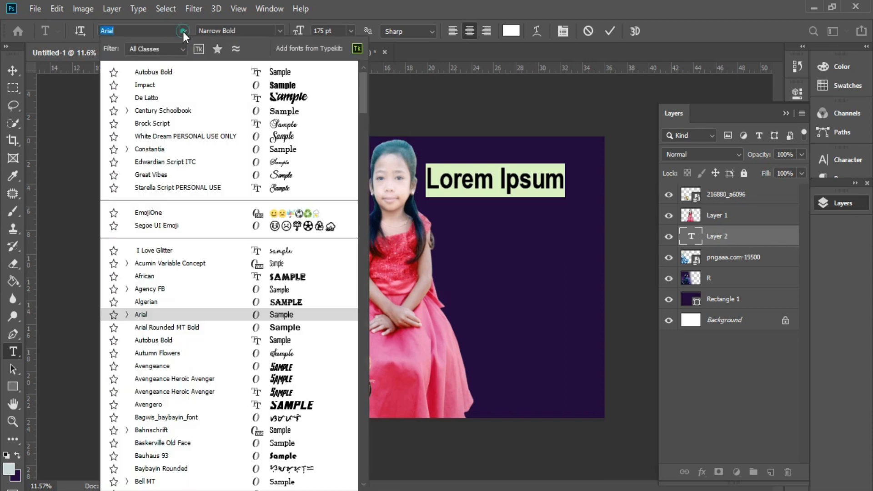
left_click(278, 69)
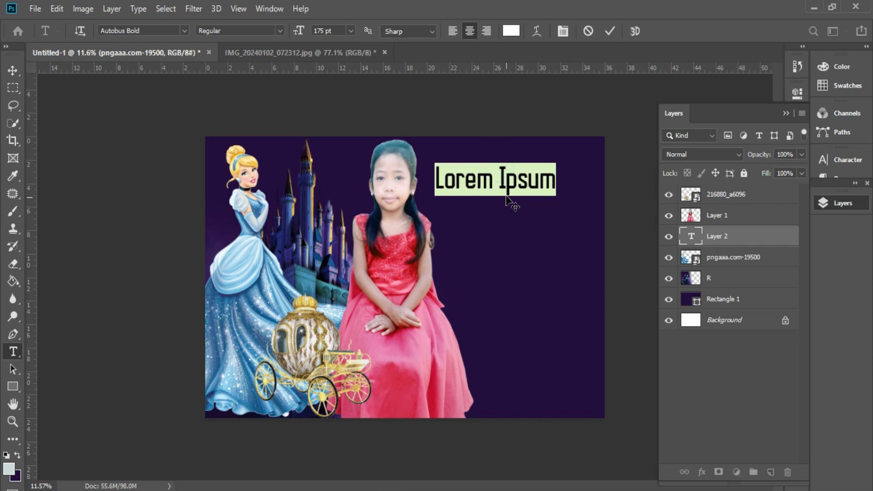
Step: Replace the placeholder with the word 'Happy' and commit it
left_click_drag(514, 236, 516, 226)
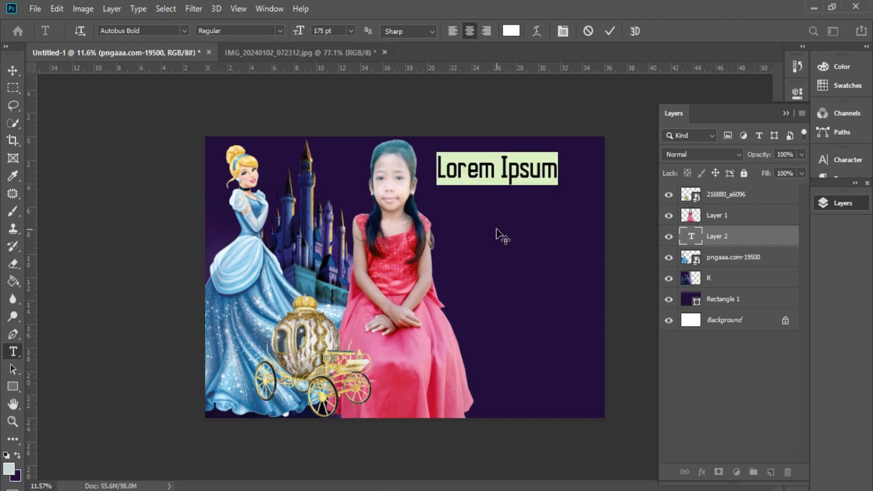
type("Happy")
key("ctrl+Return")
Step: Scale Happy down to about 80% and position it beside the girl's head
key("ctrl+t")
scroll(514, 170, "up", 2)
scroll(470, 457, "up", 1)
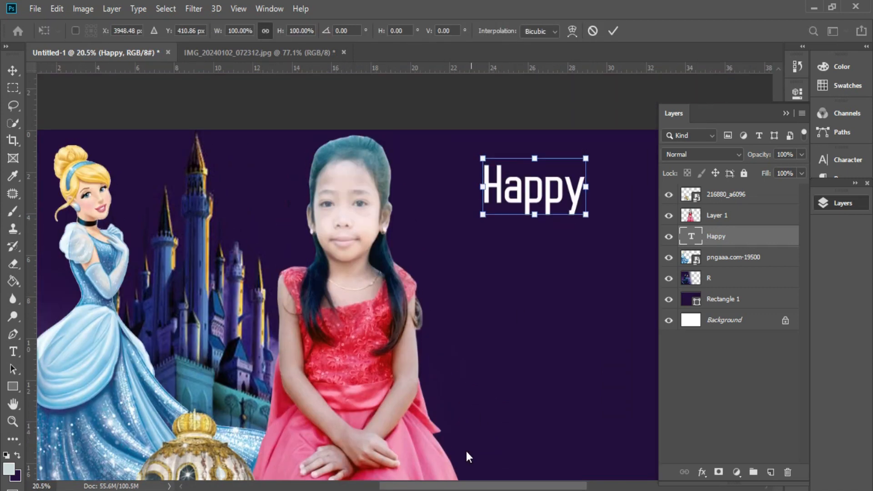
left_click_drag(478, 485, 536, 484)
scroll(385, 258, "up", 2)
left_click_drag(369, 239, 294, 244)
left_click_drag(255, 243, 283, 263)
key("Return")
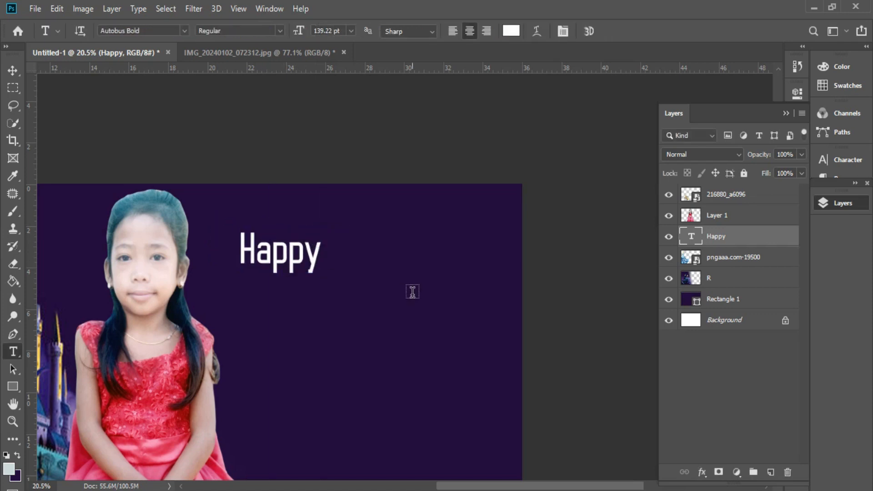
scroll(397, 289, "up", 1)
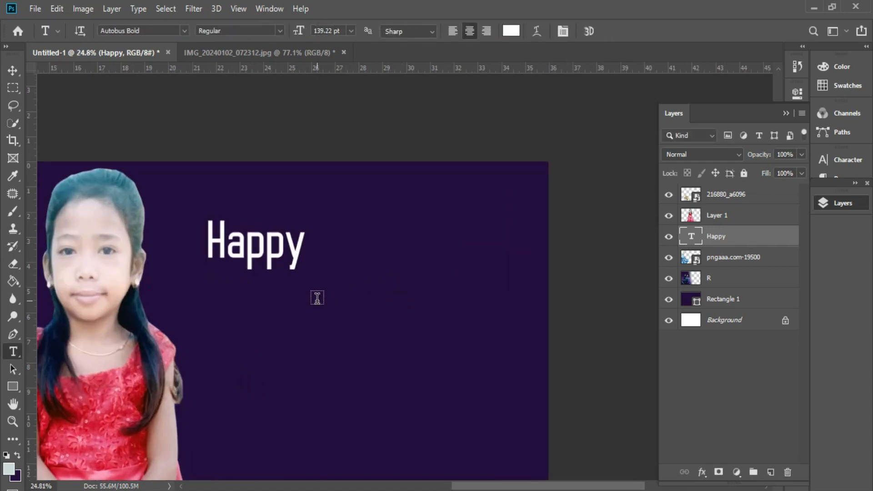
Step: Create a new text layer with a white 7 in the De Latto font
left_click(337, 299)
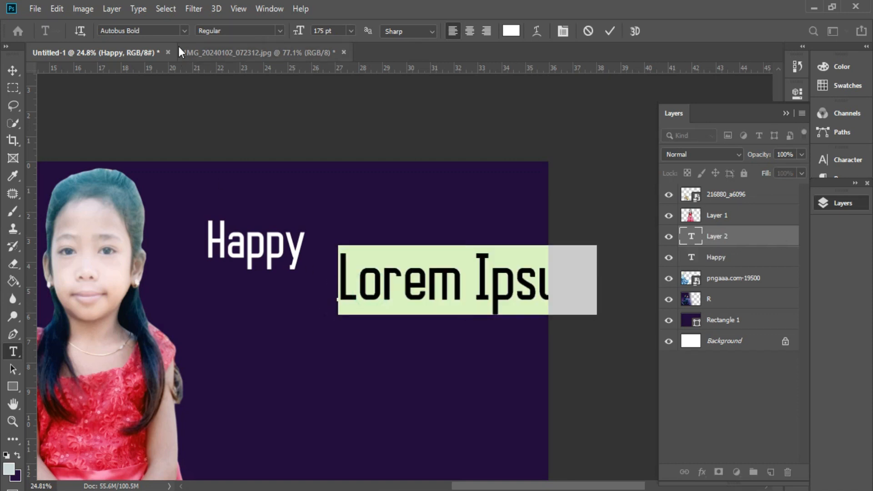
left_click(184, 30)
left_click(300, 98)
type("7")
key("ctrl+Return")
Step: Enlarge the 7 by about 222% and place it right of Happy
key("ctrl+t")
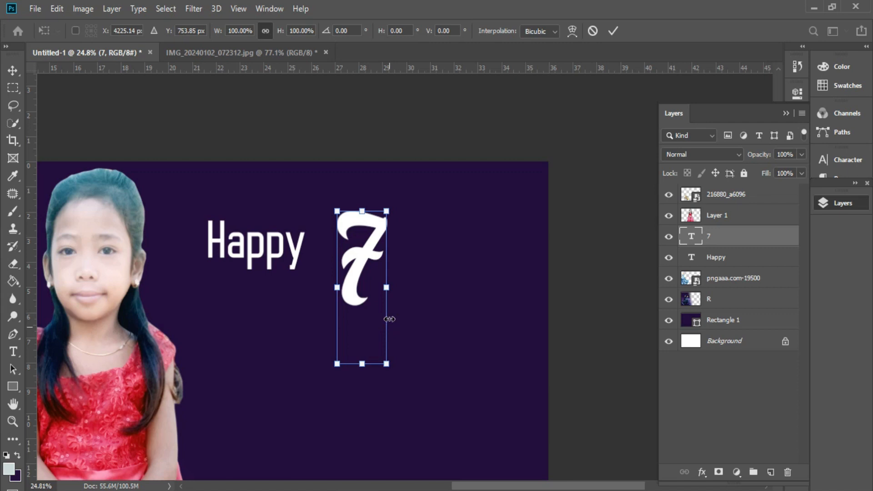
left_click_drag(444, 300, 383, 343)
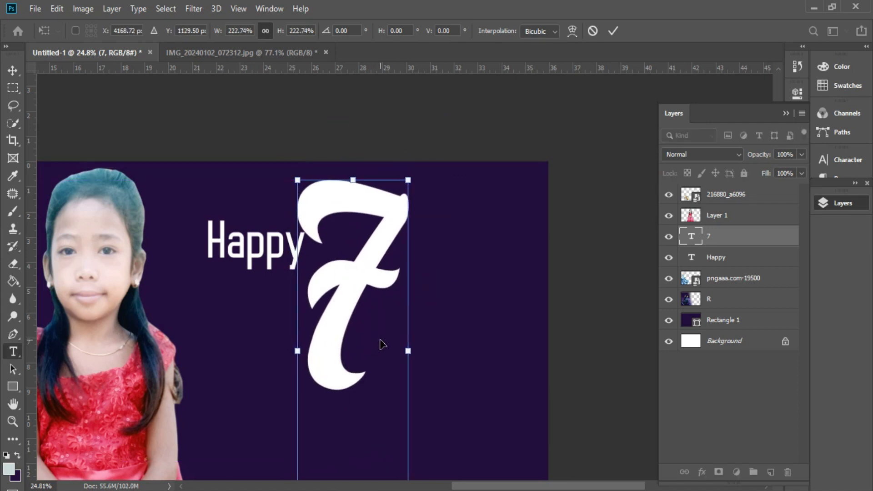
key("Return")
left_click(266, 255)
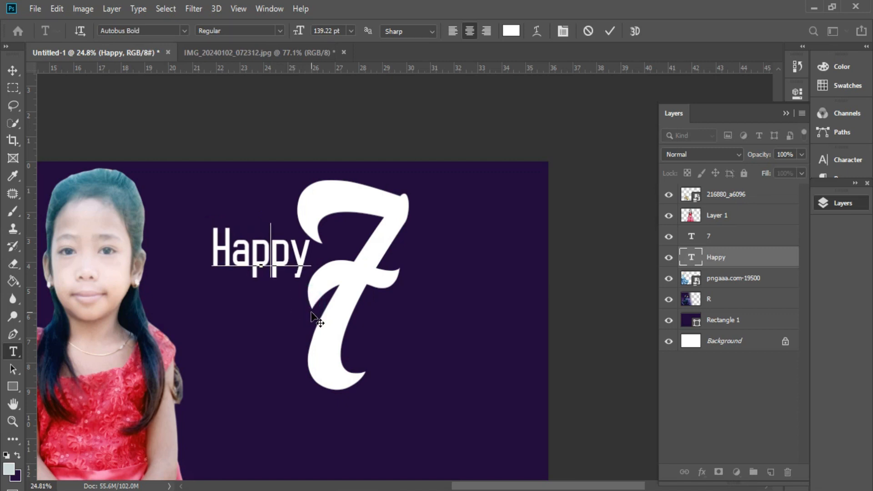
scroll(312, 306, "down", 2)
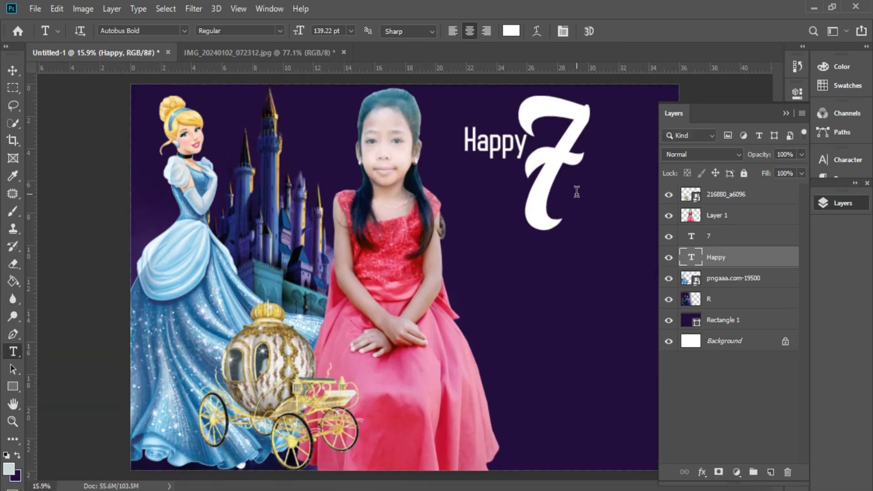
left_click(577, 188)
Step: Change the 7's text colour to bright blue #3610e2
left_click(511, 31)
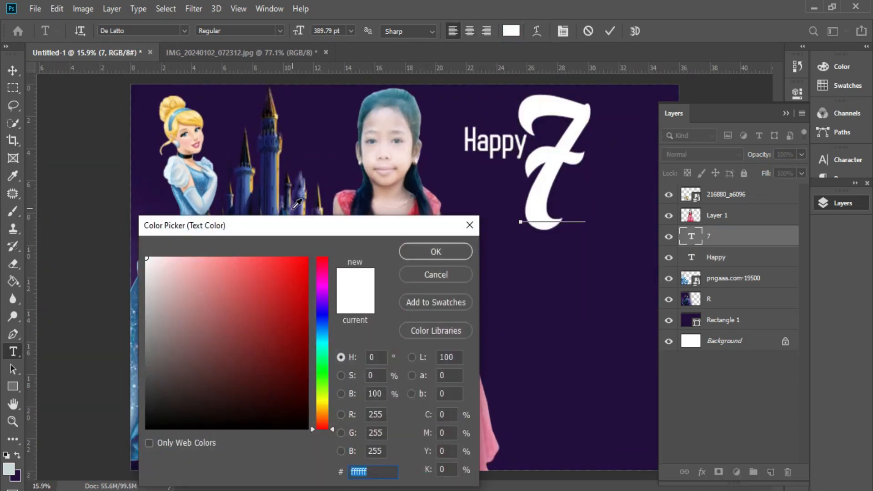
left_click(296, 208)
left_click(296, 276)
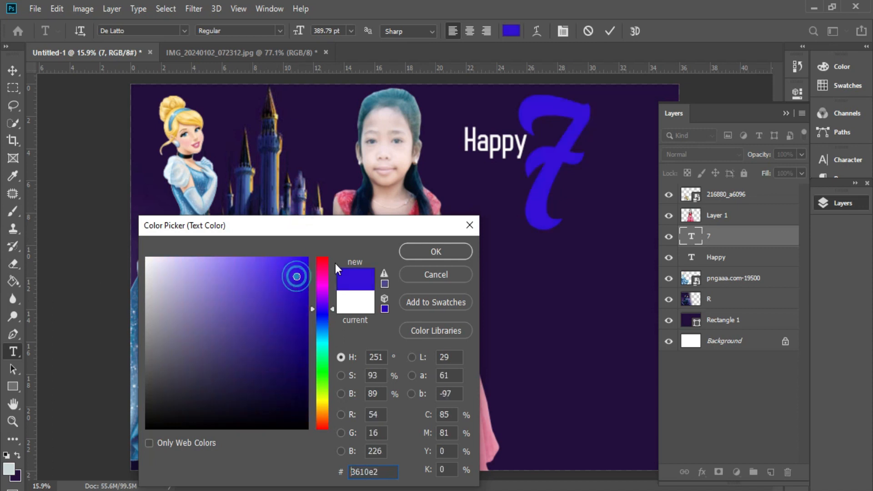
left_click(435, 251)
left_click(610, 31)
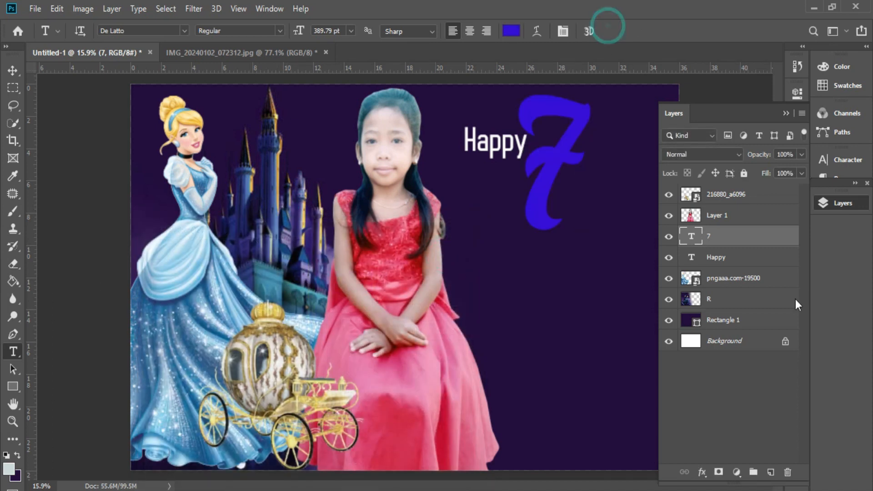
Step: Enable Outer Glow and Stroke in the 7 layer's Blending Options
right_click(742, 238)
left_click(591, 18)
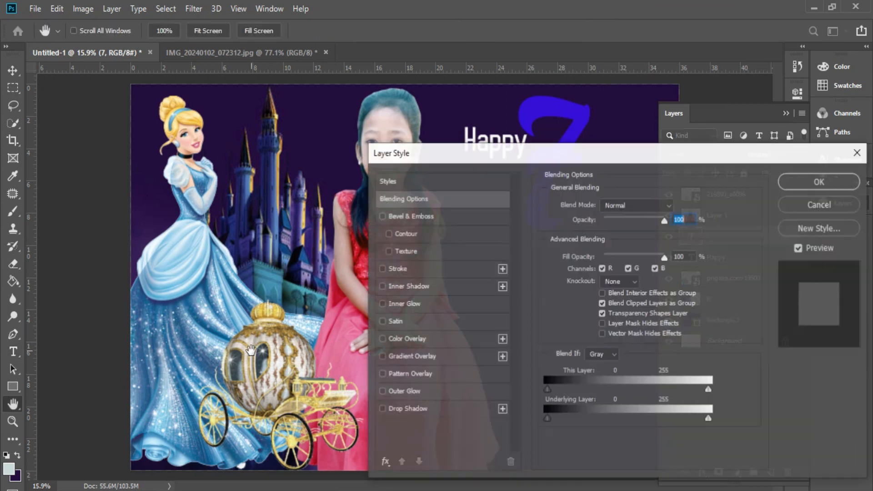
left_click(403, 391)
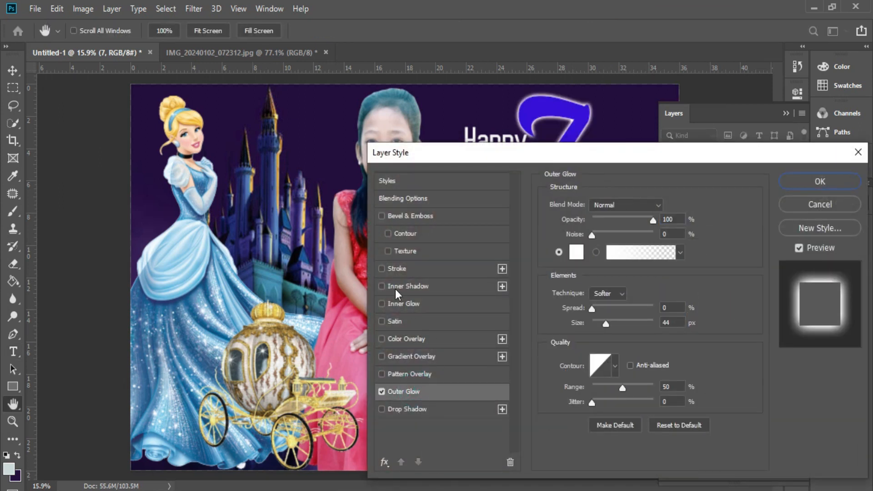
left_click(399, 269)
mouse_move(605, 154)
left_mouse_down()
mouse_move(423, 192)
mouse_move(219, 215)
left_mouse_up()
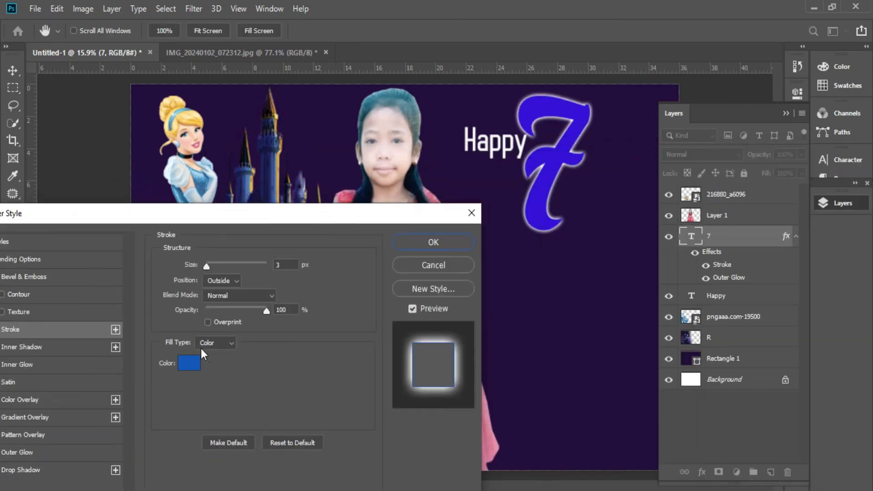
Step: Set a 24 px yellow stroke sampled from Cinderella's hair and a 73 px outer glow
left_click(188, 366)
left_click(179, 123)
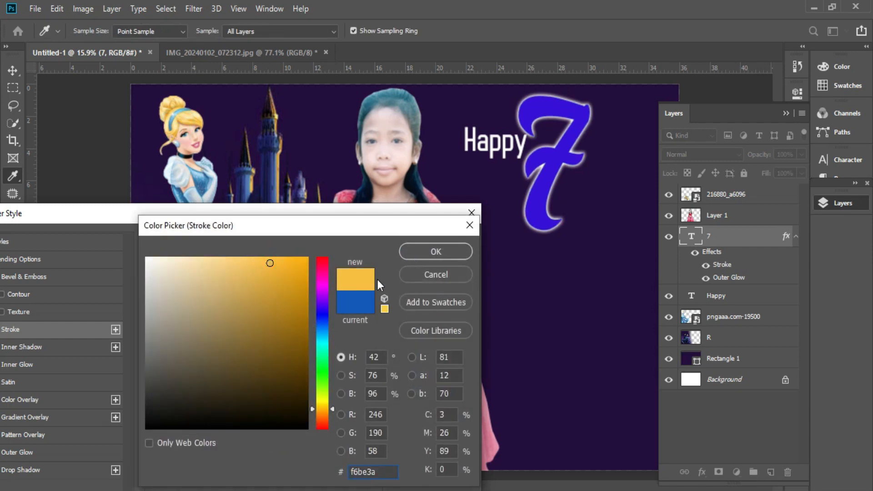
left_click(423, 251)
left_click_drag(212, 269, 216, 266)
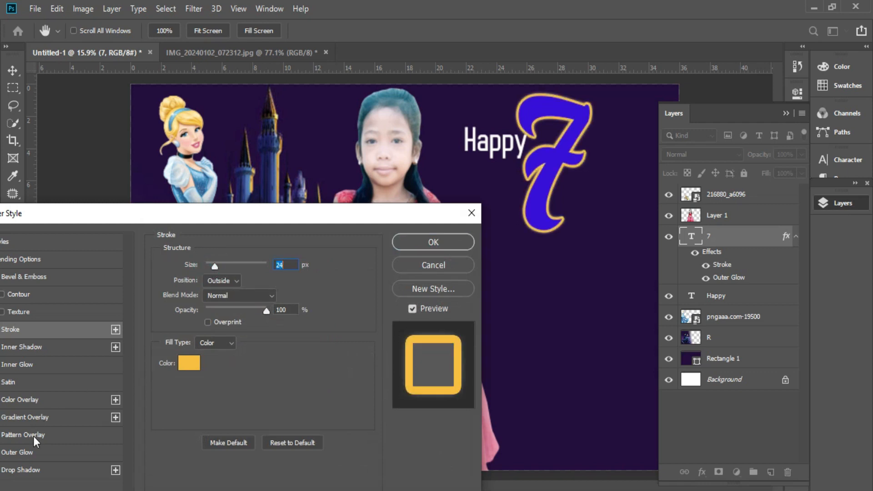
left_click(20, 451)
left_click_drag(220, 384, 228, 384)
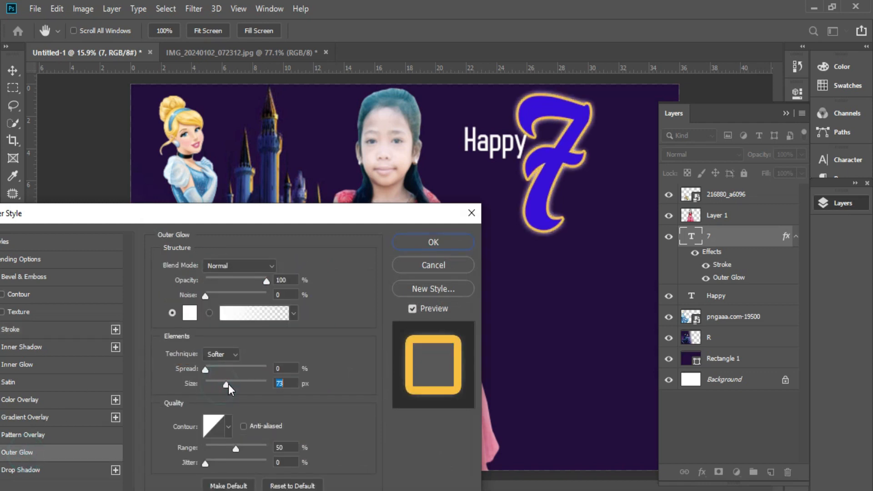
left_click(423, 243)
Step: Duplicate Happy to the right of the 7 and change the copy's text to 'th'
key("t")
left_click(486, 147)
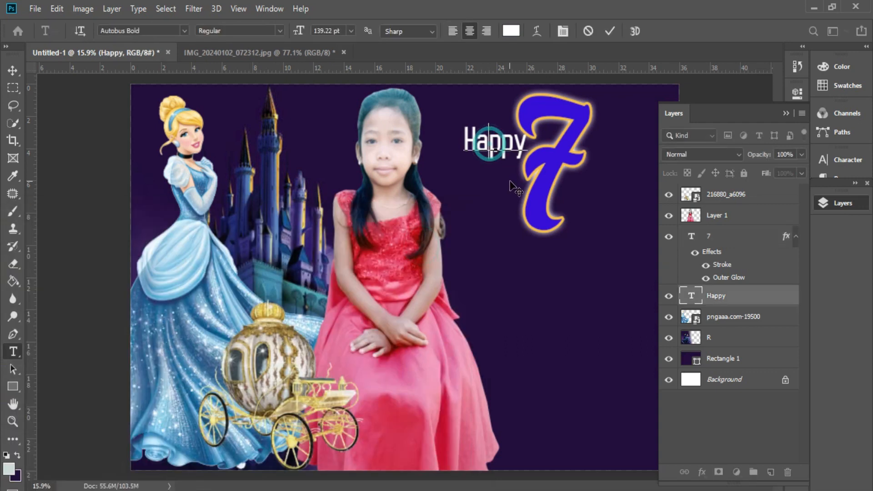
left_click(610, 31)
key("v")
left_click_drag(489, 153, 601, 163)
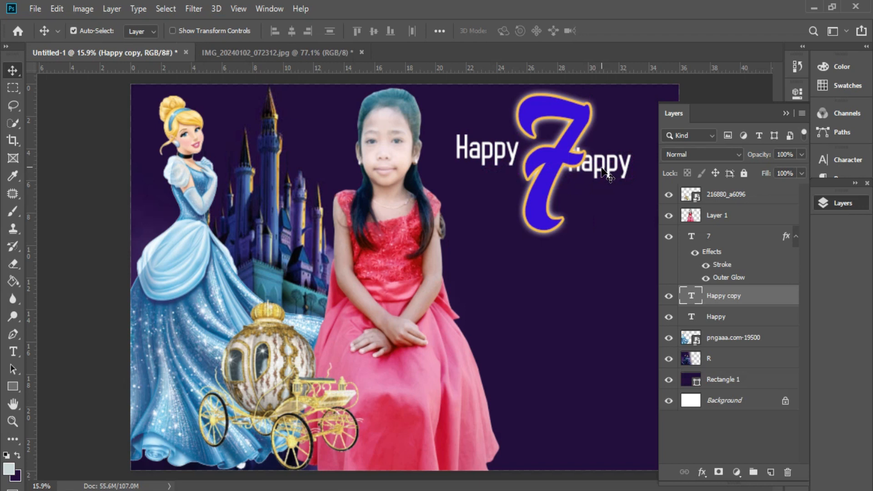
key("t")
double_click(610, 168)
type("th")
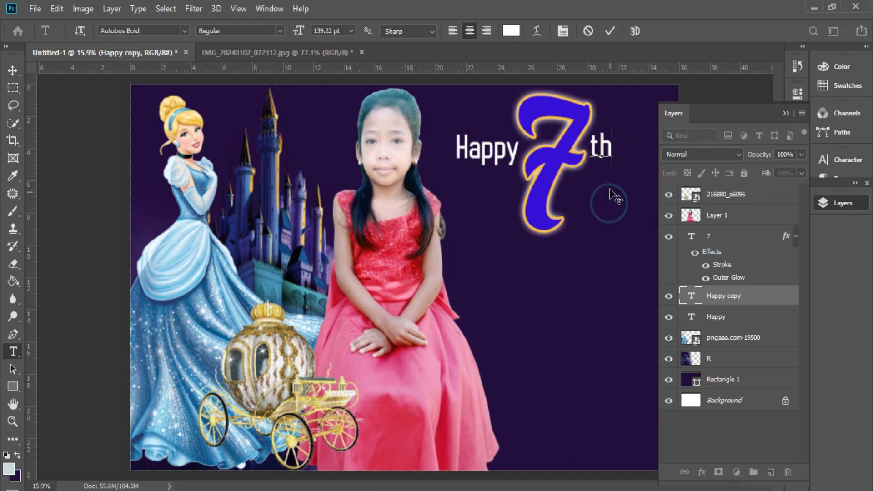
left_click(609, 30)
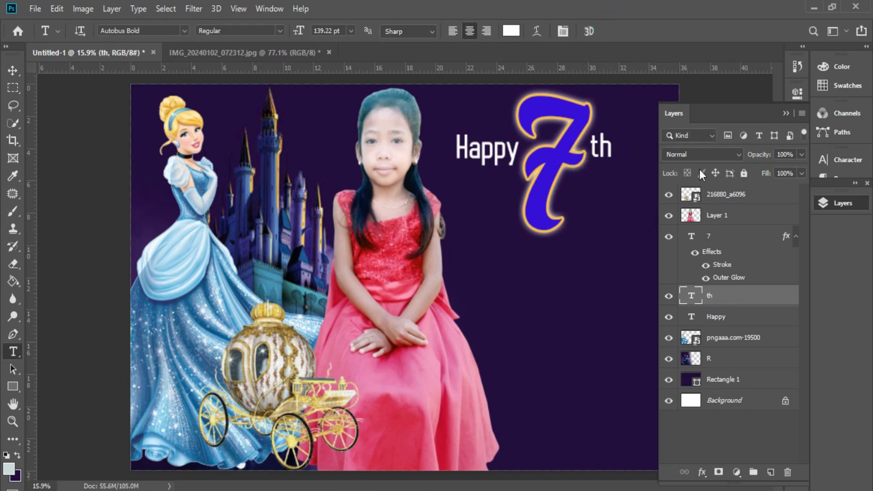
Step: Duplicate Happy below beside the 7 and retype the copy as 'Birthday'
left_click(783, 113)
left_click(492, 160, "ctrl")
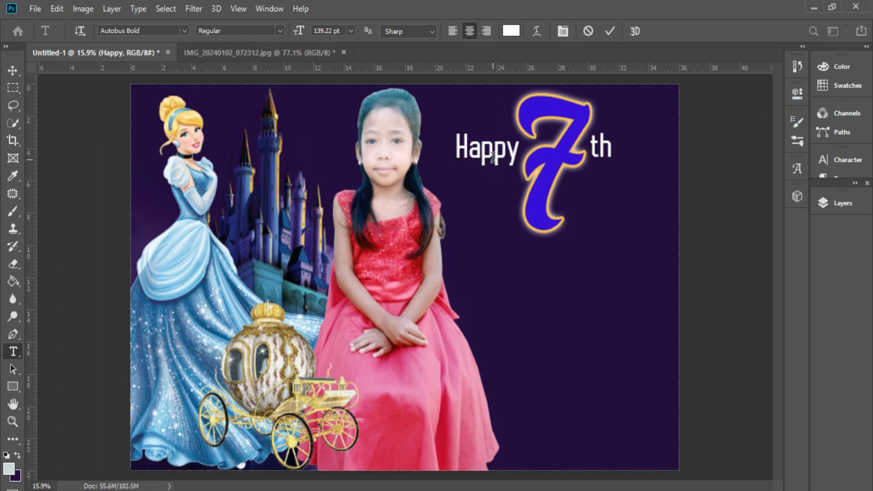
key("v")
left_click_drag(487, 157, 589, 210, "alt")
key("t")
double_click(590, 204)
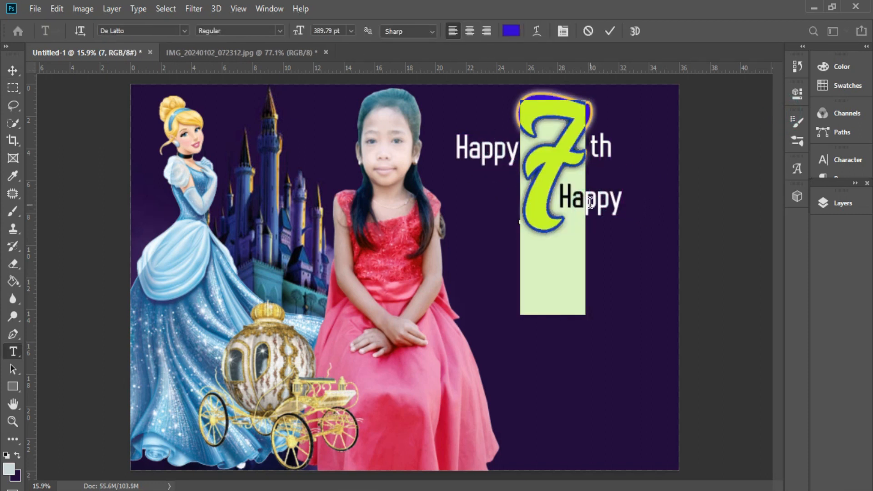
key("Escape")
double_click(617, 203)
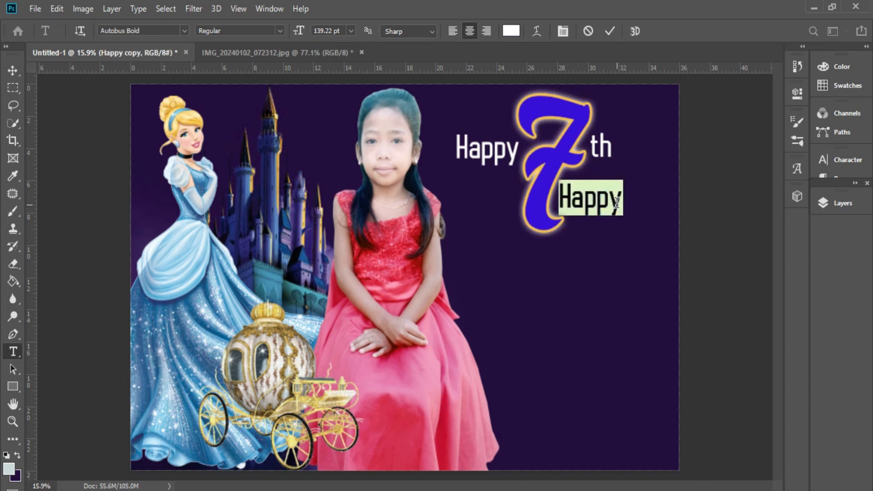
type("Birthday")
Step: Left-align Birthday, set it under th, and stretch it wider to about 116%
key("ctrl+a")
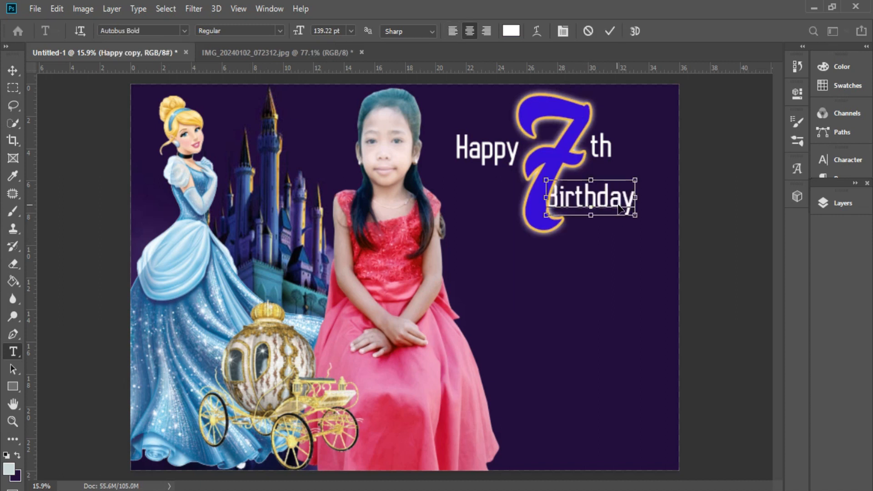
left_click(453, 31)
left_click_drag(643, 234, 611, 244)
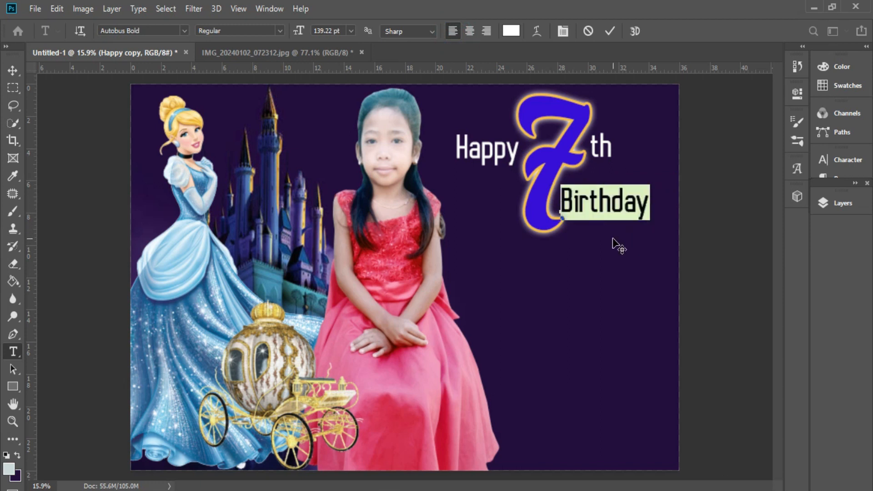
key("ctrl+Return")
key("ctrl+t")
left_click_drag(650, 203, 670, 206)
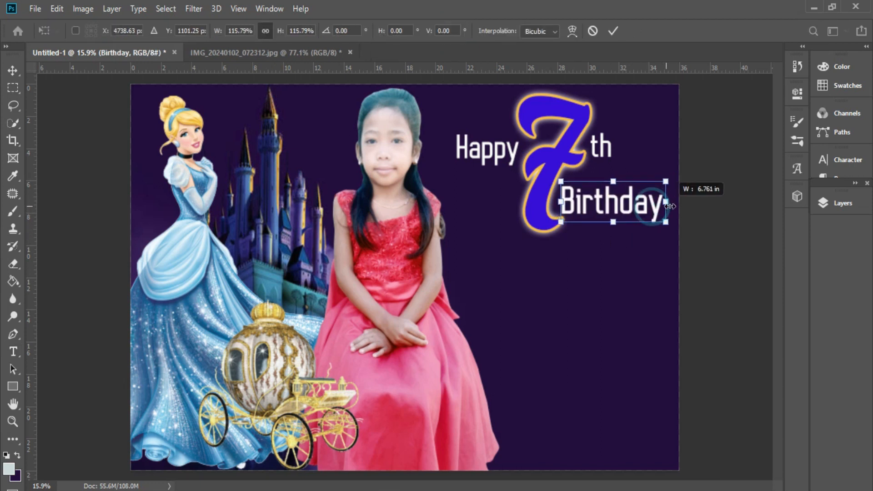
key("Return")
Step: Embed pngaaa.com-2038684 and shrink it into the top-right corner
left_click(35, 9)
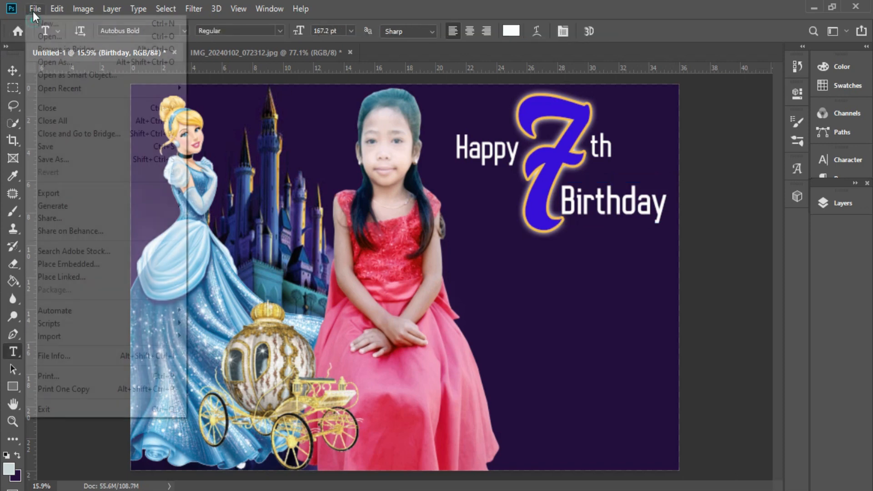
left_click(117, 264)
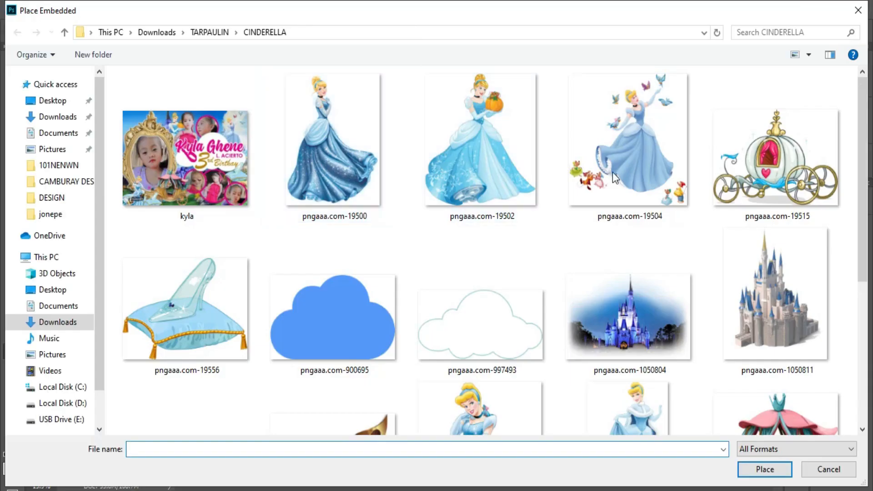
scroll(609, 195, "down", 5)
left_click(496, 226)
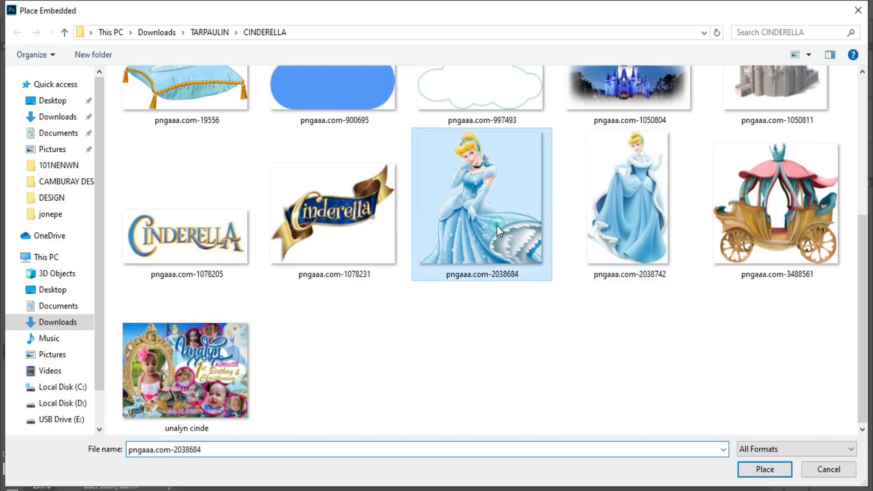
double_click(497, 225)
left_click_drag(389, 236, 629, 135)
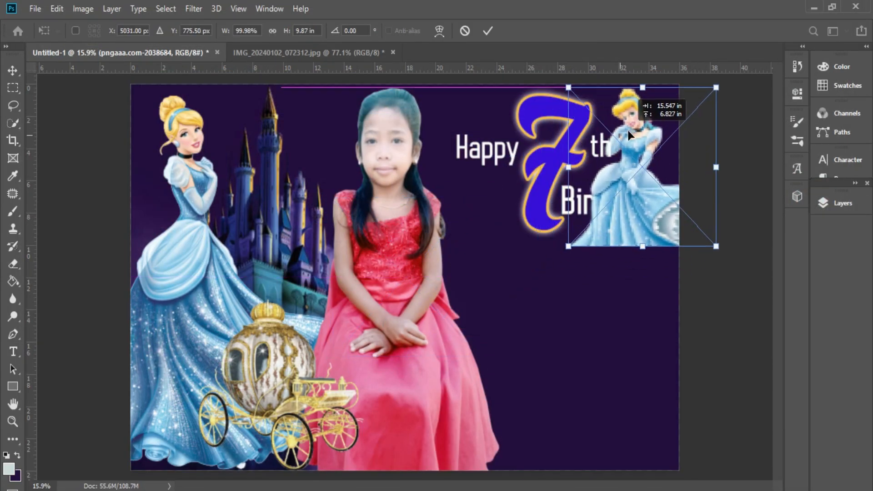
left_click_drag(642, 246, 644, 224)
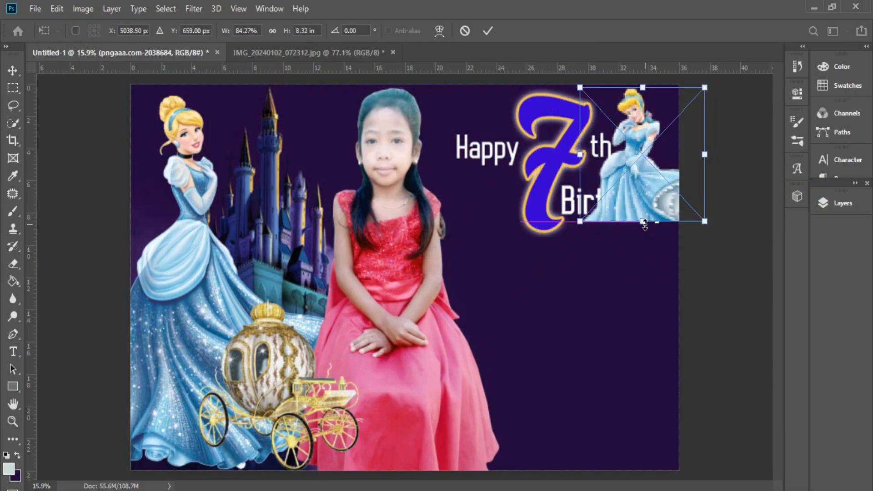
key("t")
Step: Move the new Cinderella layer below the title text layers
left_click(828, 203)
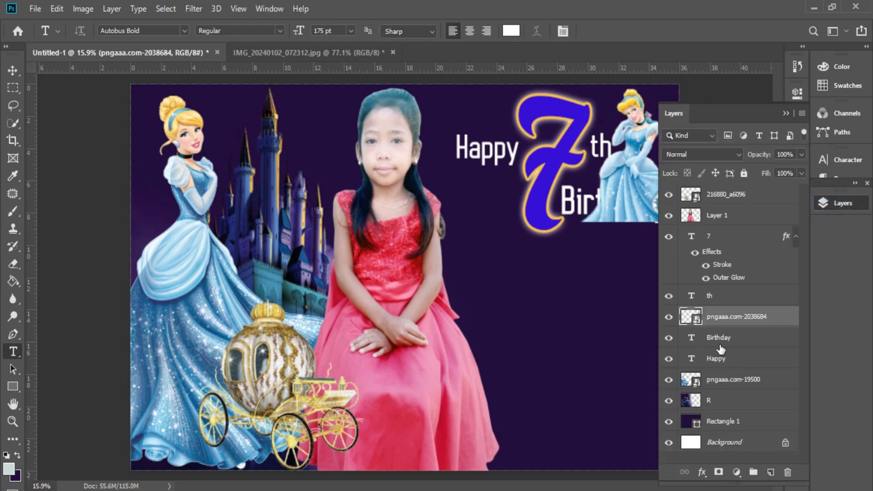
left_click_drag(724, 324, 735, 364)
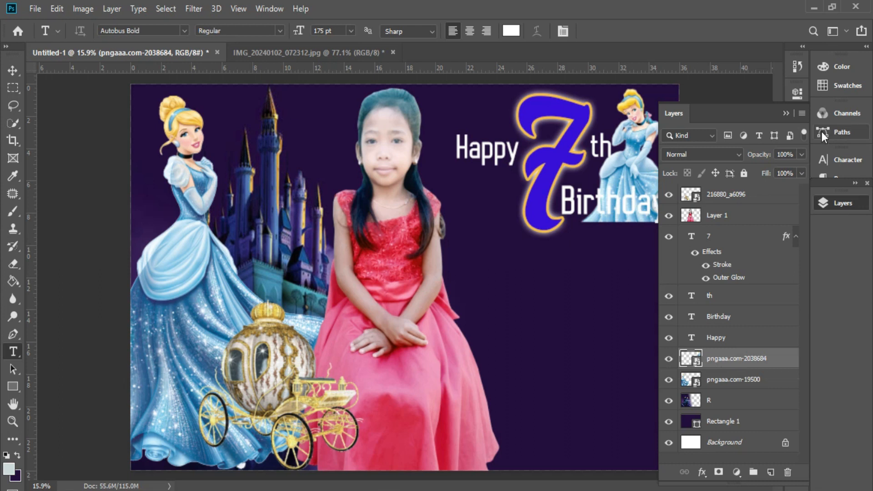
left_click(785, 114)
Step: Select the Birthday layer and open its Blending Options
left_click(639, 206)
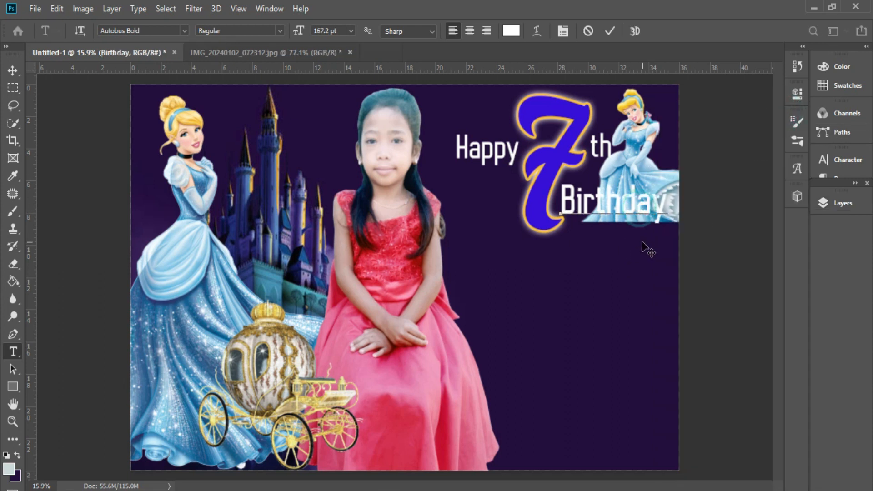
left_click(651, 252)
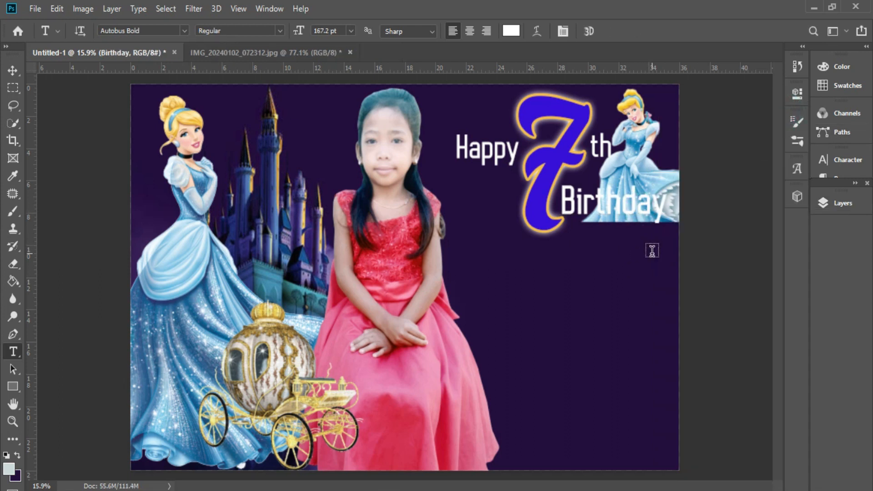
left_click(633, 199)
left_click(843, 204)
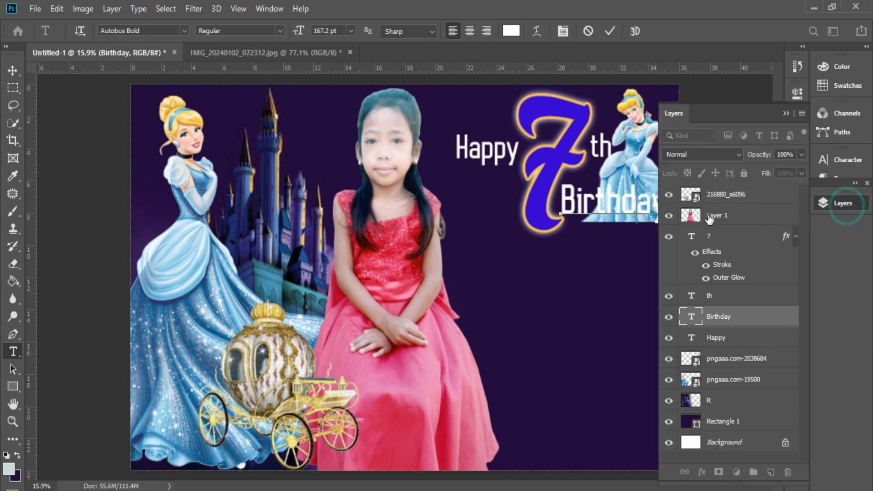
left_click(727, 322)
right_click(728, 322)
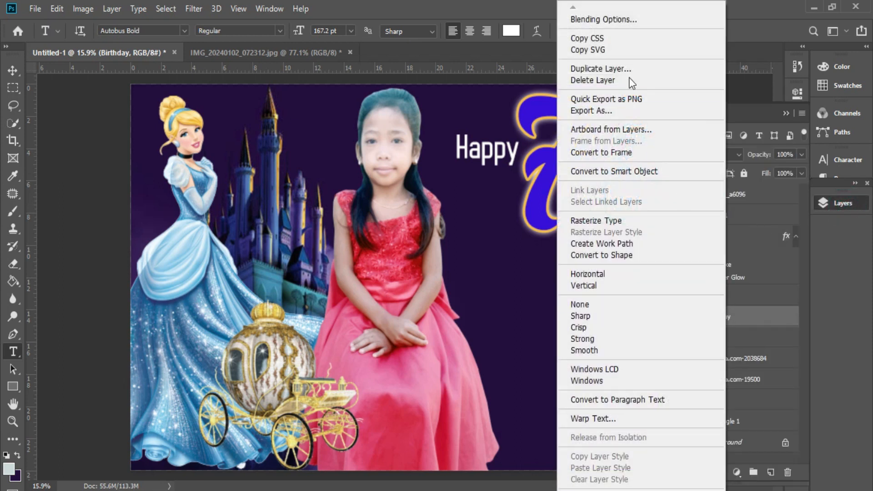
left_click(622, 22)
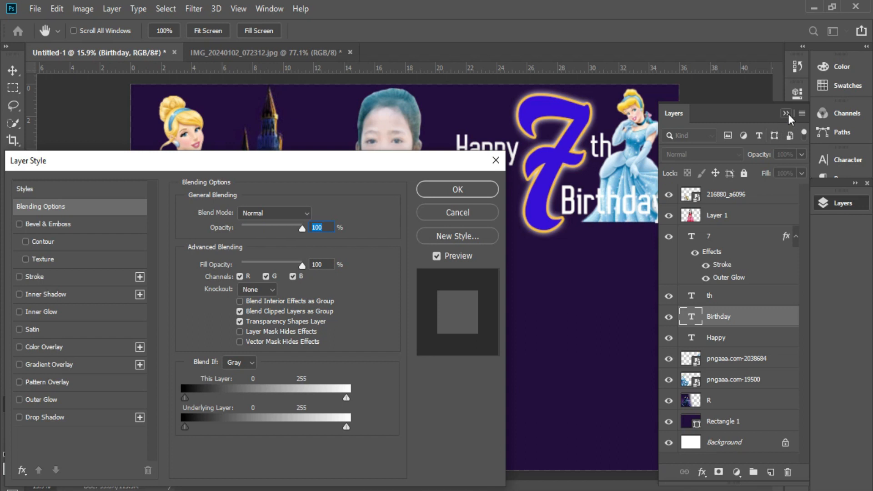
left_click(786, 113)
Step: Give Birthday a 13 px stroke in the blue sampled from the 7
left_click(20, 276)
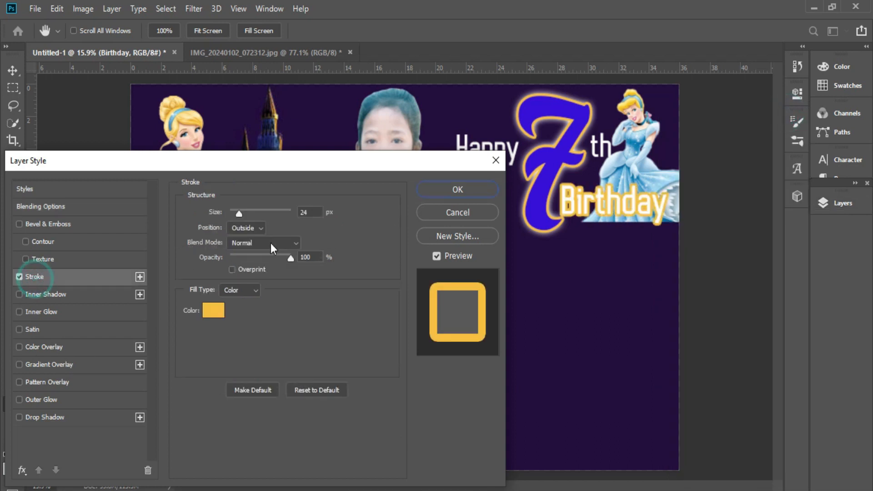
left_click(213, 310)
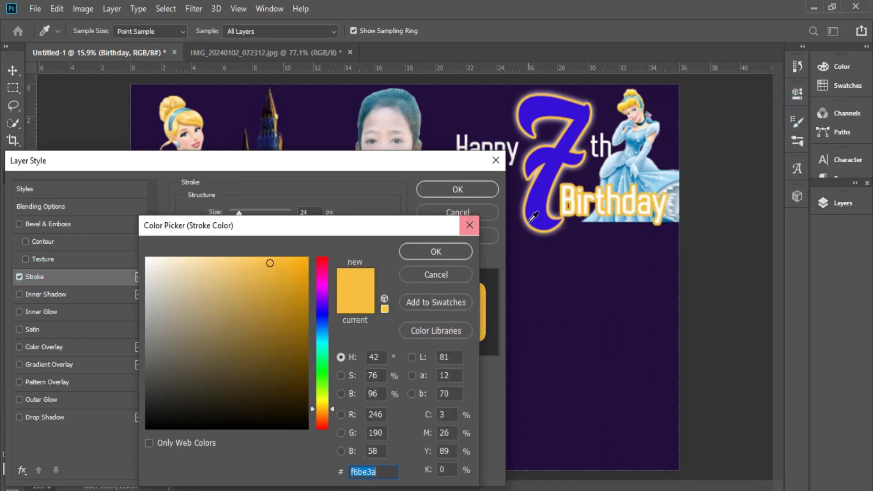
left_click(536, 214)
left_click(437, 252)
scroll(312, 213, "down", 11)
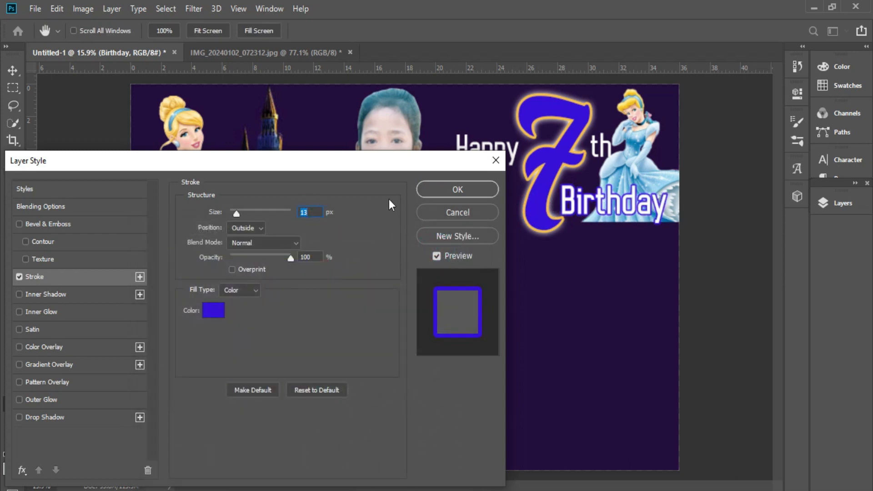
left_click(445, 188)
Step: Copy the Birthday stroke effect onto the th and Happy layers
left_click(845, 202)
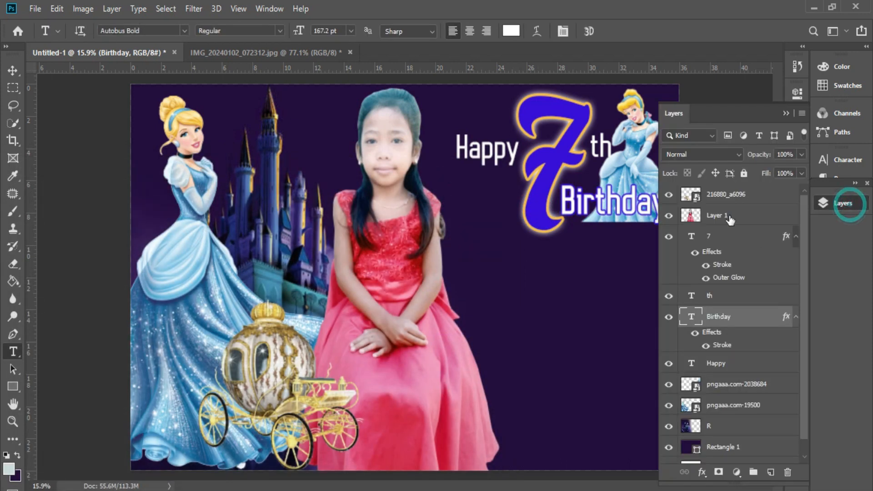
left_click_drag(789, 318, 615, 158)
left_click_drag(786, 347, 505, 155)
left_click(786, 113)
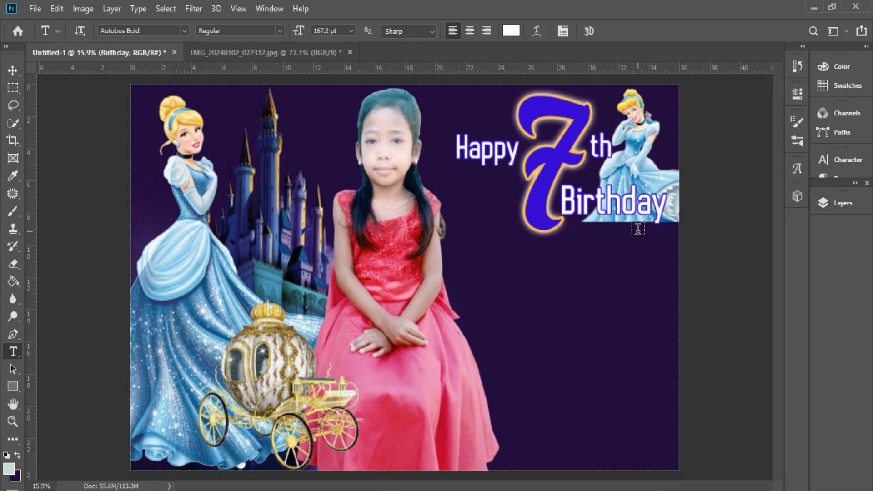
Step: Nudge the Birthday text slightly down and to the right
left_click(654, 235)
left_click_drag(659, 249, 667, 260)
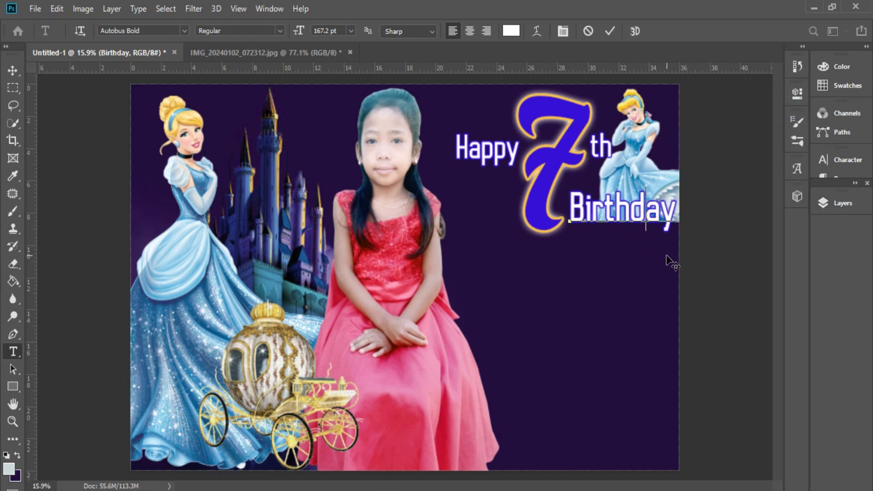
left_click(659, 255)
scroll(614, 204, "down", 5)
Step: Create a text layer above Layer 1 in the De Latto font containing the girl's first name
scroll(568, 250, "up", 4)
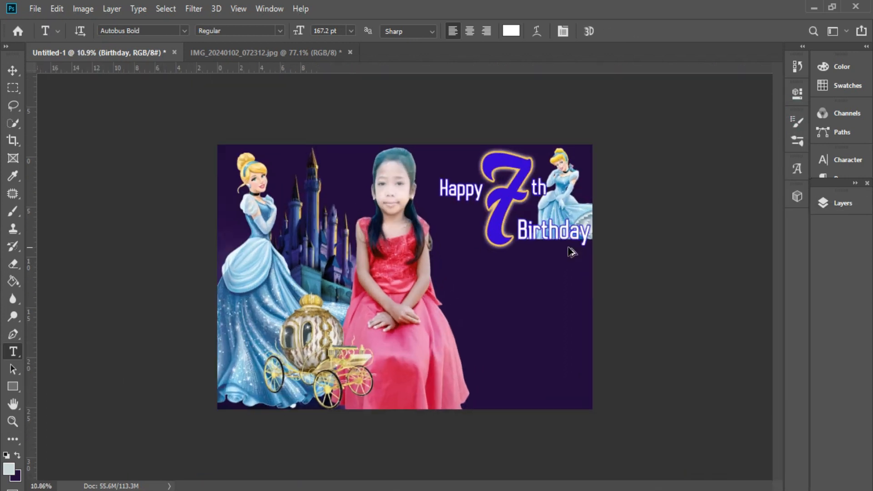
left_click(416, 334)
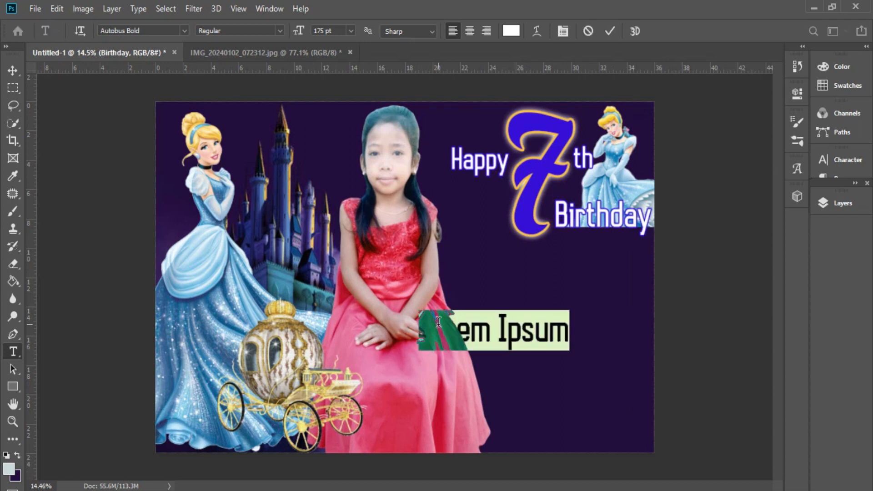
left_click(859, 207)
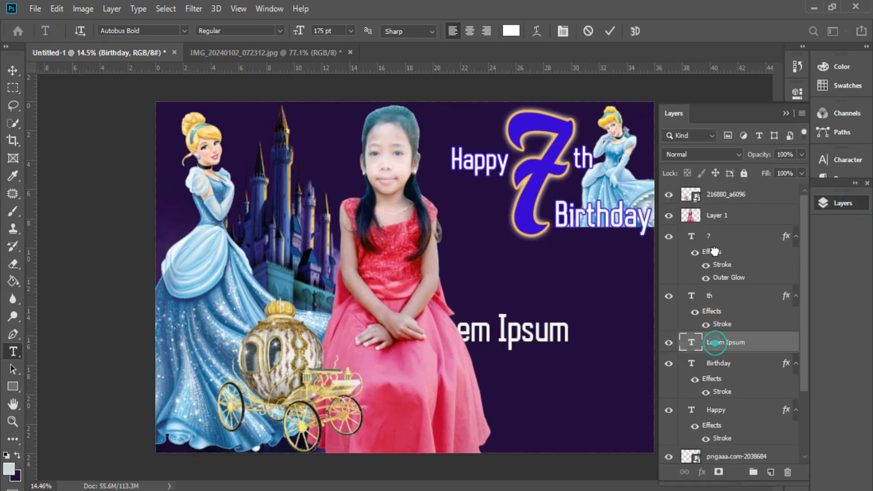
left_click_drag(723, 338, 723, 225)
triple_click(494, 328)
left_click(184, 31)
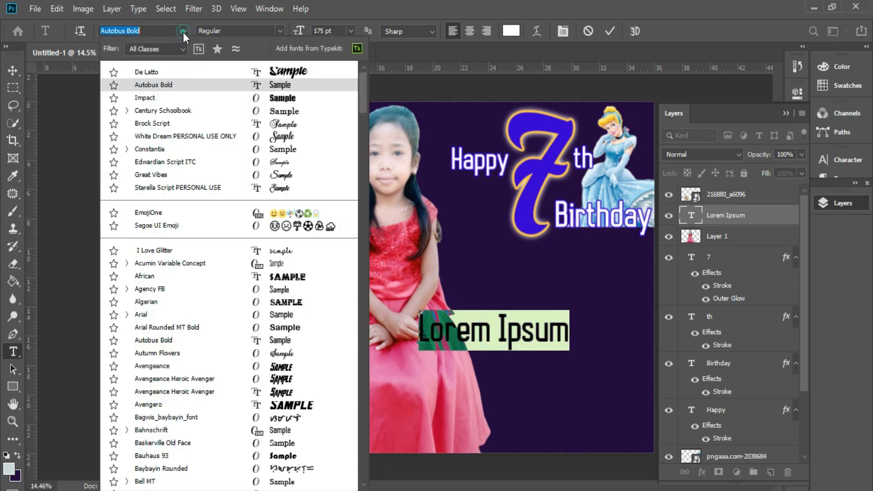
left_click(296, 127)
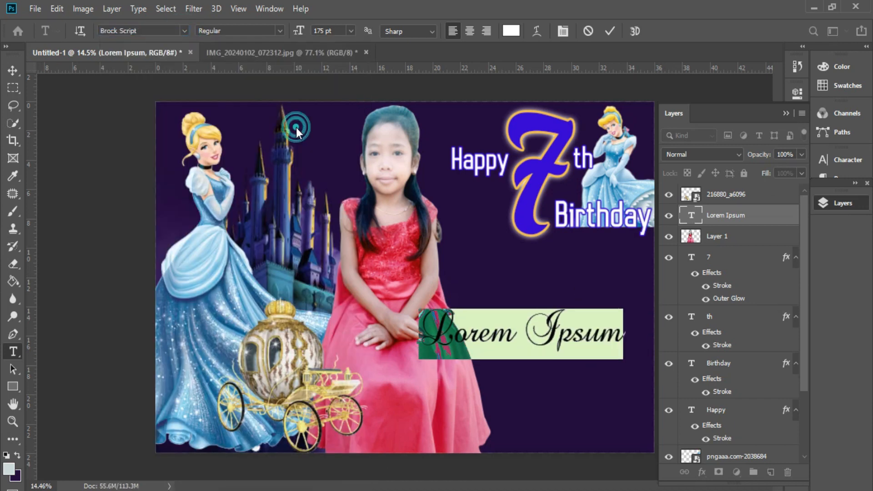
left_click(184, 31)
left_click(296, 84)
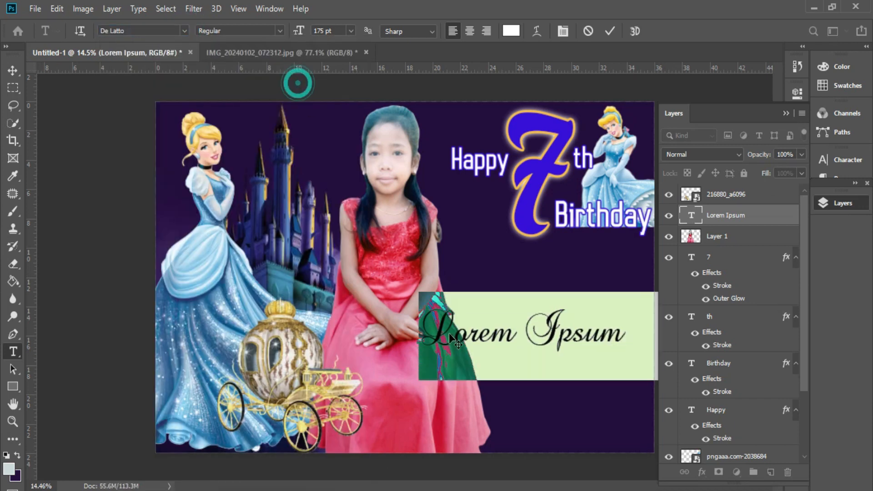
triple_click(494, 332)
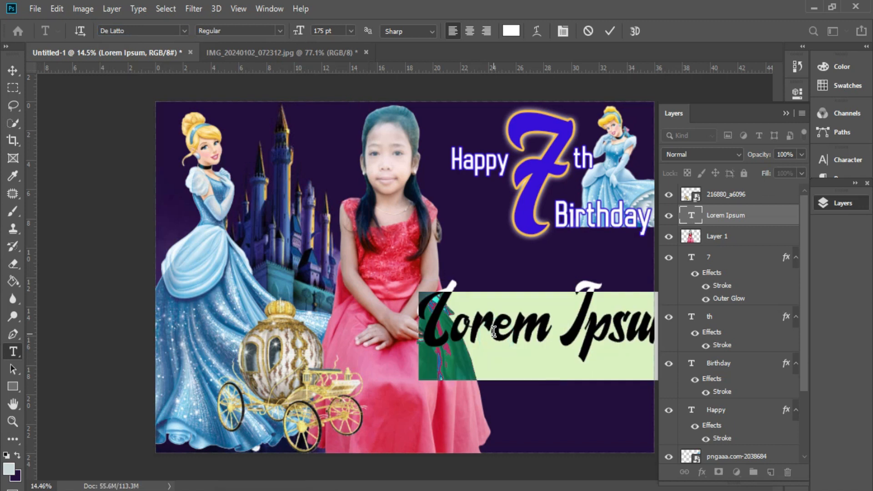
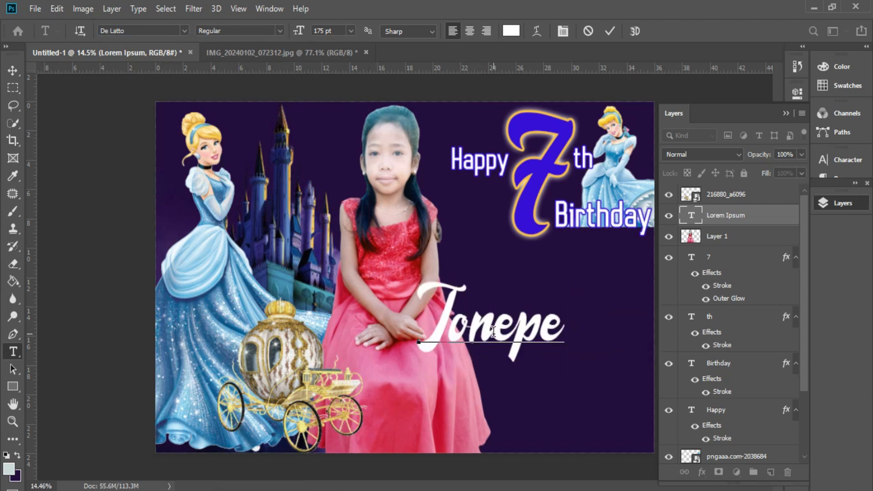
key("ctrl+Return")
Step: Enlarge the name to about 252.4 pt and place it right of the girl, below Birthday
key("ctrl+t")
left_click_drag(564, 331, 655, 330)
left_click(787, 110)
left_click(595, 318)
left_click_drag(565, 356, 563, 354)
left_click_drag(534, 388, 532, 374)
left_click_drag(559, 313, 569, 312)
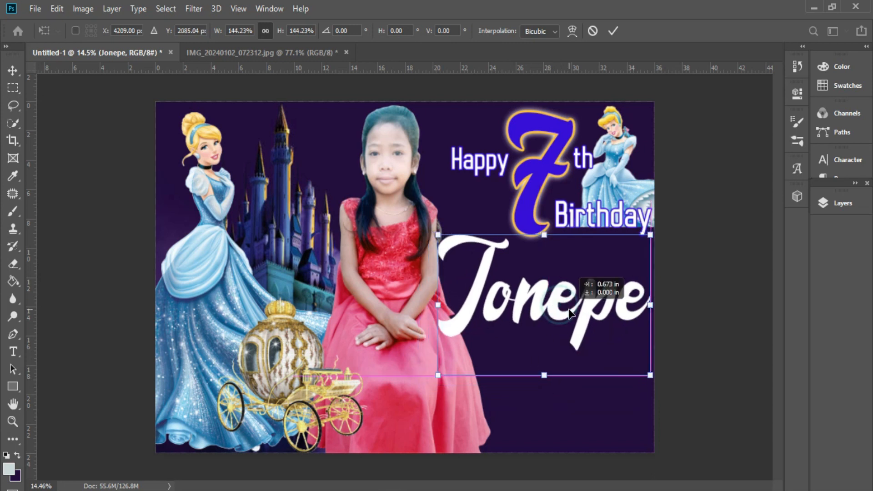
key("Return")
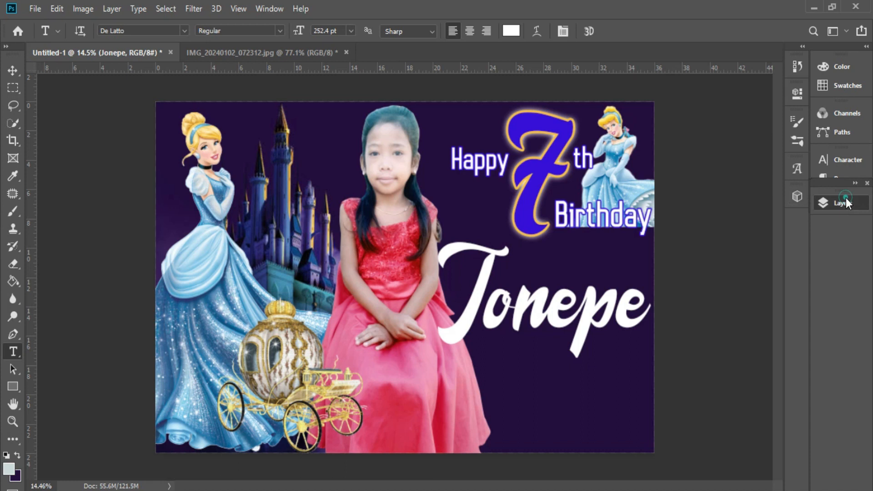
Step: Give the name layer a drop shadow and a 13 px outside blue stroke
left_click(846, 203)
right_click(748, 222)
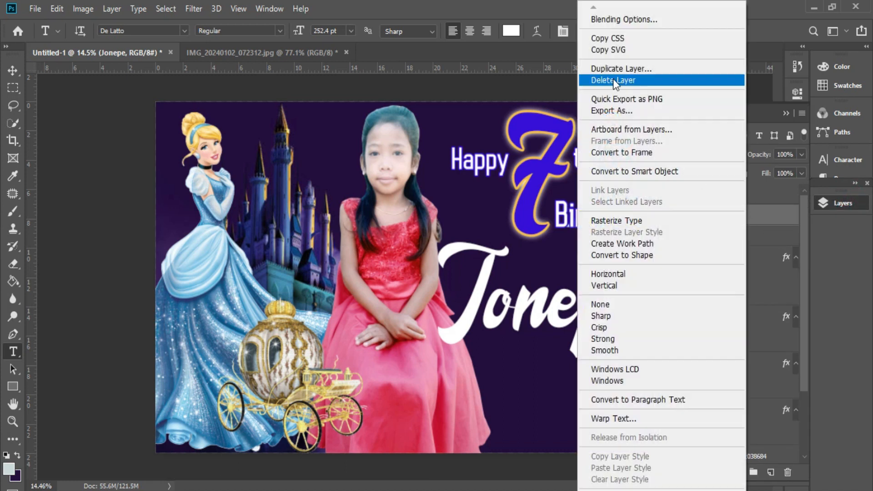
left_click(631, 10)
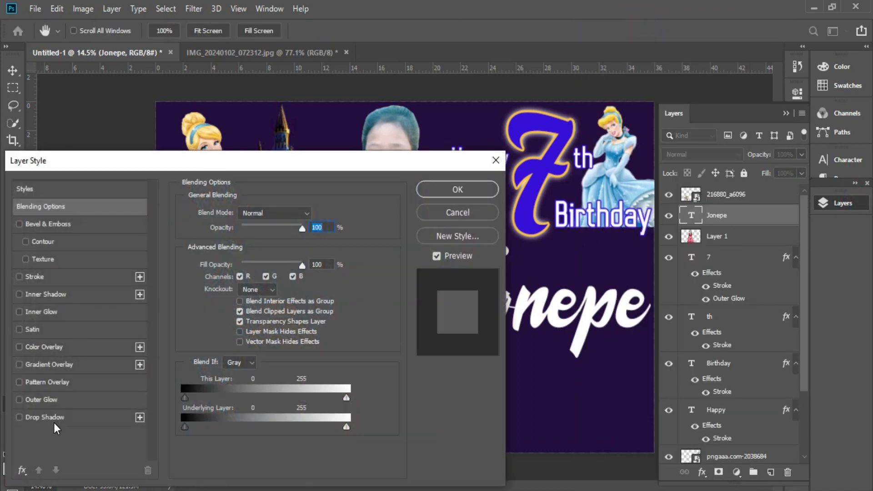
left_click(54, 417)
left_click(35, 276)
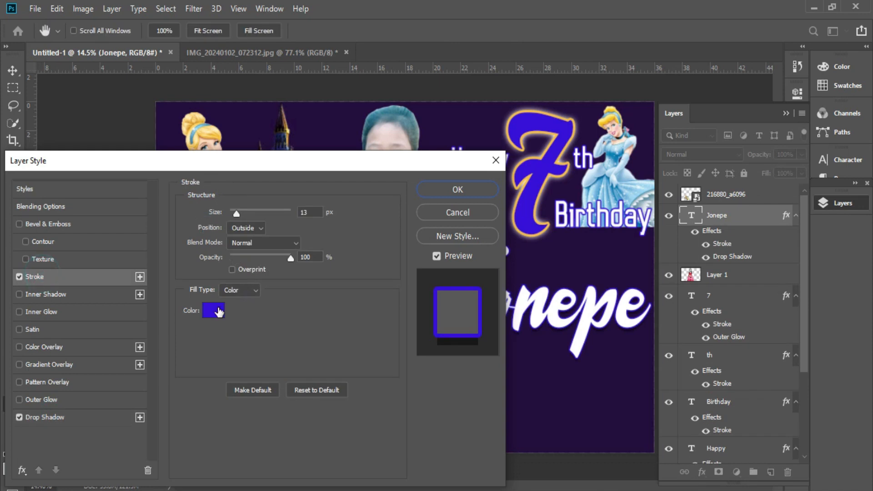
left_click(457, 187)
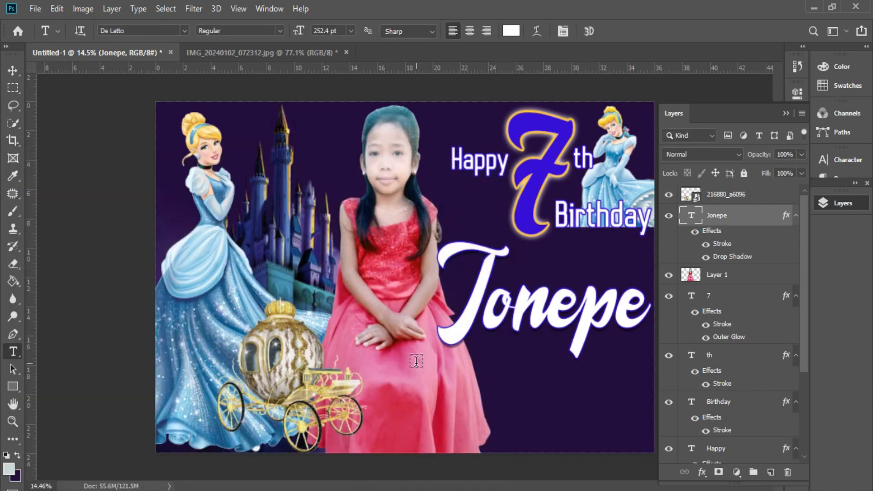
Step: Duplicate the Birthday text below the script name, with its layer beneath the name layer
left_click(399, 388)
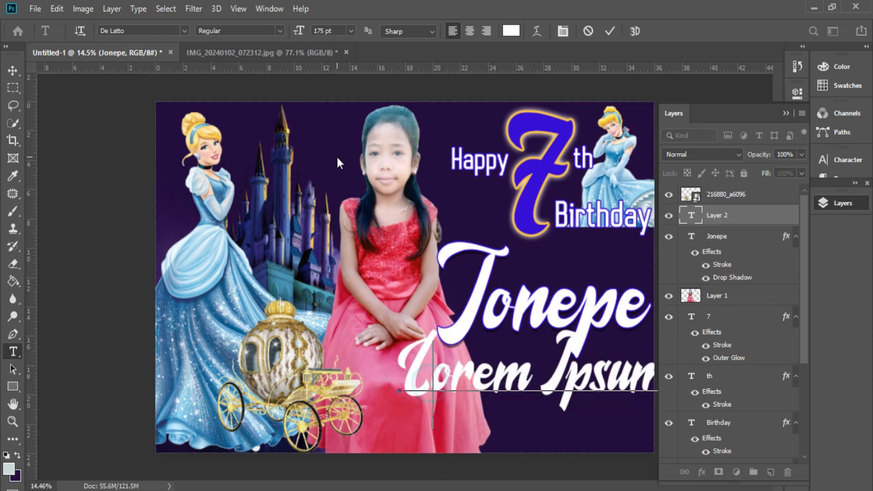
left_click(588, 32)
left_click(606, 214, "ctrl")
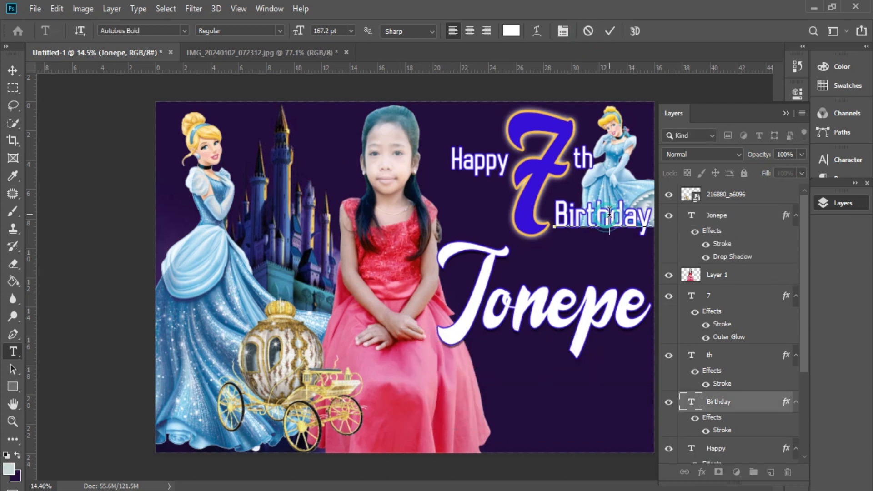
key("v")
left_click_drag(609, 220, 523, 367)
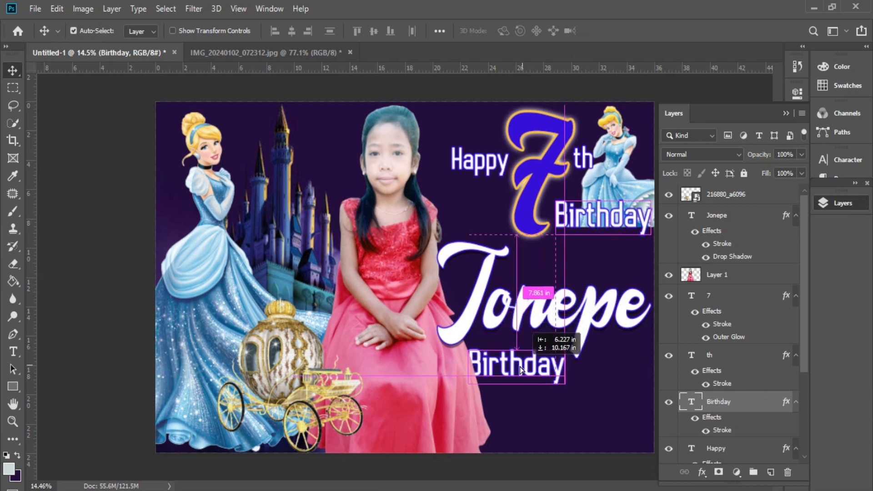
left_click_drag(761, 406, 731, 265)
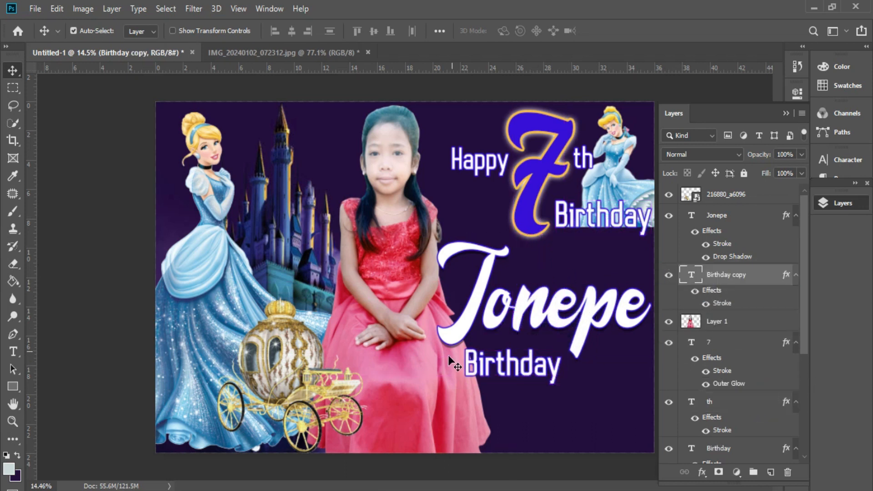
Step: Retype the copy as the girl's surname and nudge it just under the first name
key("t")
double_click(523, 366)
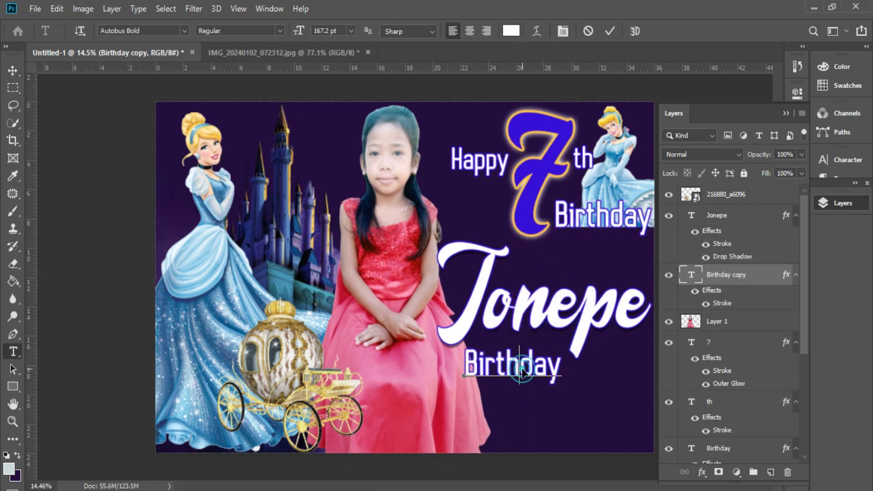
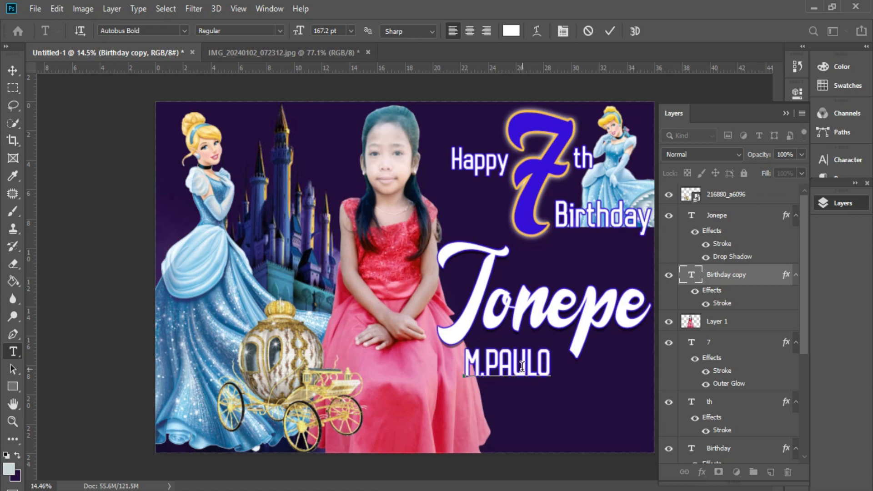
key("ctrl+Return")
key("v")
left_click_drag(526, 364, 530, 360)
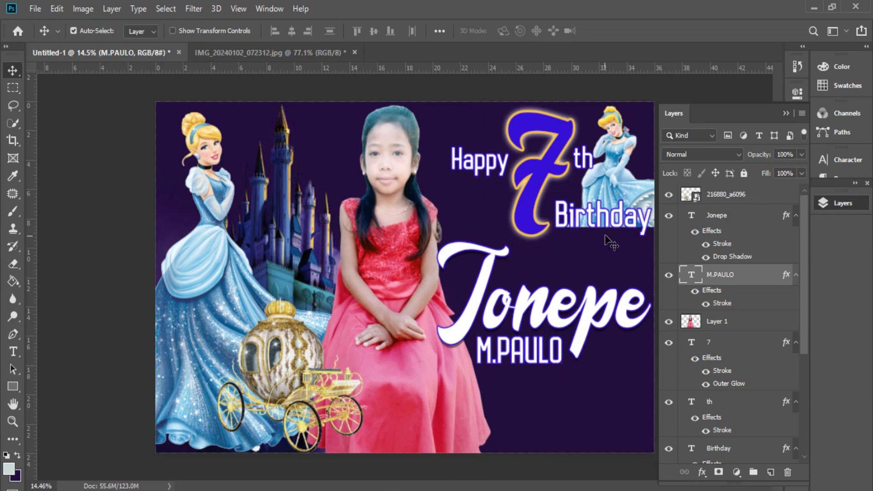
Step: Copy the Happy text layer to the bottom-right corner of the tarpaulin
right_click(543, 343)
left_click(543, 356)
left_click_drag(543, 356, 544, 226)
key("ctrl+z")
right_click(477, 171)
left_click(478, 165)
left_click_drag(478, 163, 584, 436)
Step: Retype the copy as 'Love: Mama & Papa' and shrink it to 94.22 pt
double_click(577, 432)
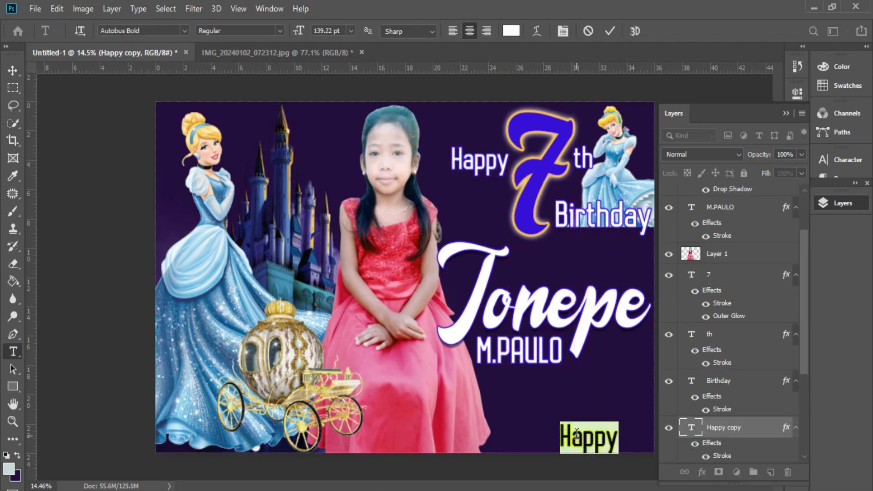
type("Love:")
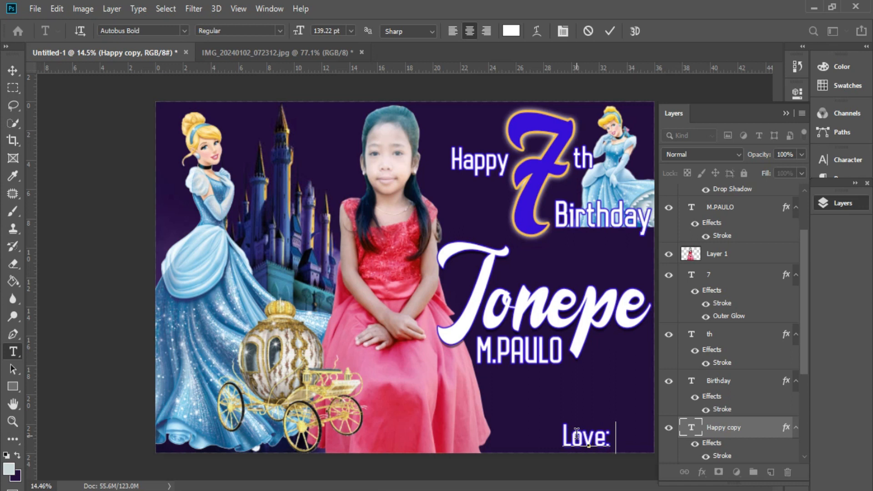
type(" Mama & Pa")
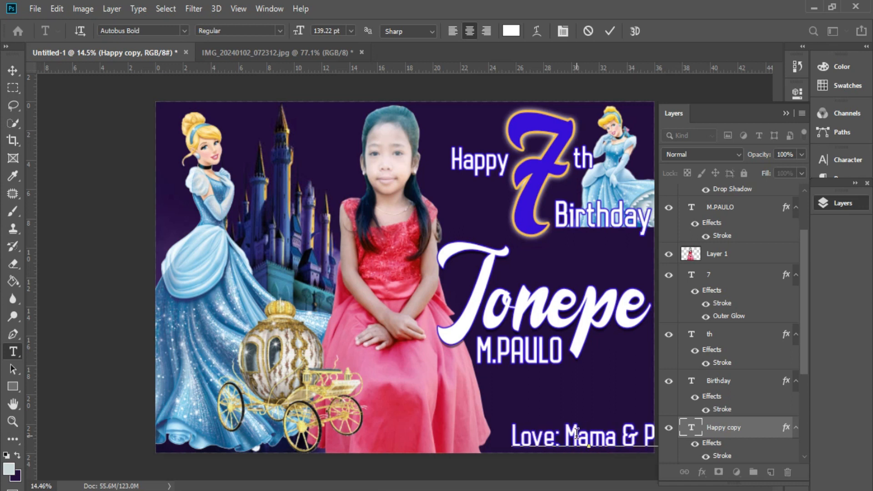
key("ctrl+a")
key("Down")
key("Down")
key("Down")
key("Down")
key("Down")
key("Down")
key("Down")
key("Down")
key("Down")
key("Down")
key("Down")
key("Down")
key("Down")
key("Down")
key("Down")
key("Down")
key("Down")
key("Down")
key("Down")
key("Down")
key("Down")
key("Down")
key("Down")
key("Down")
key("Down")
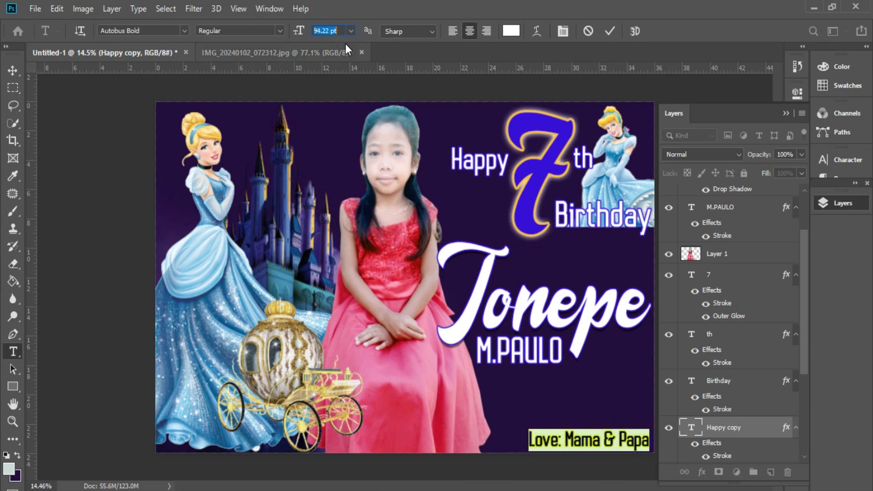
left_click(785, 113)
left_click(625, 439)
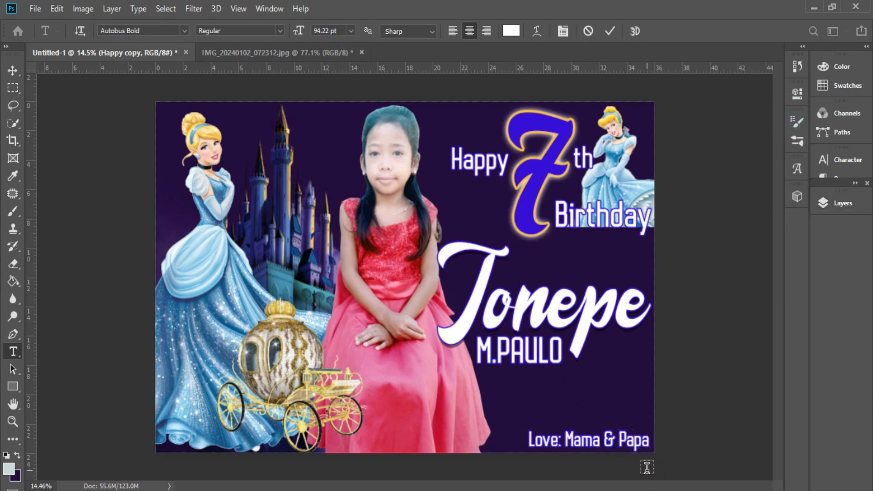
left_click(647, 467)
Step: Duplicate the Love line upward, above the script name
key("v")
left_click_drag(594, 412, 584, 237)
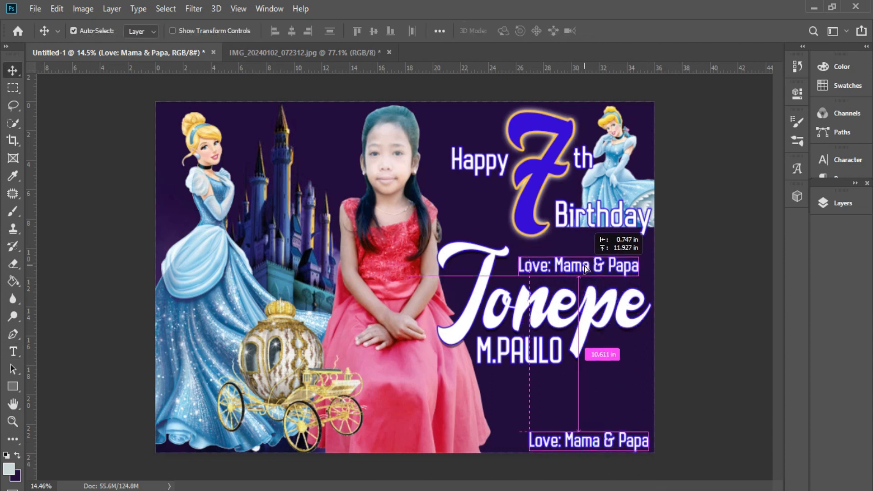
key("t")
left_click(583, 269)
key("ctrl+a")
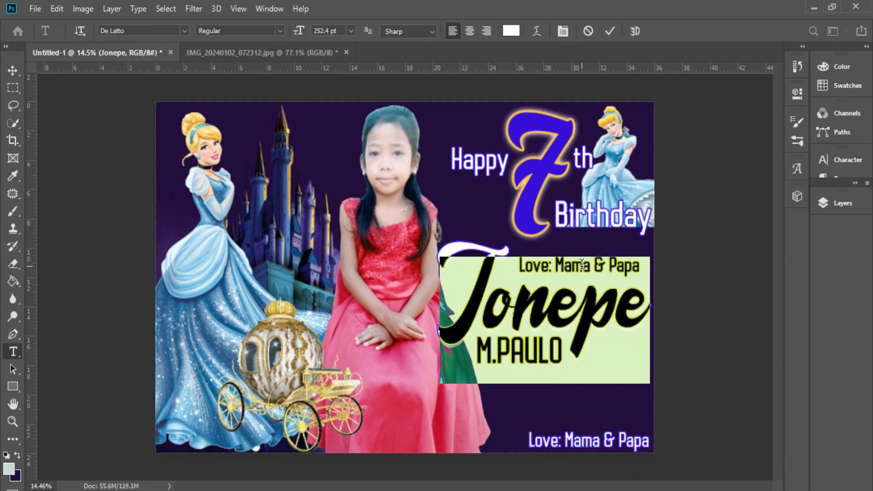
type("January")
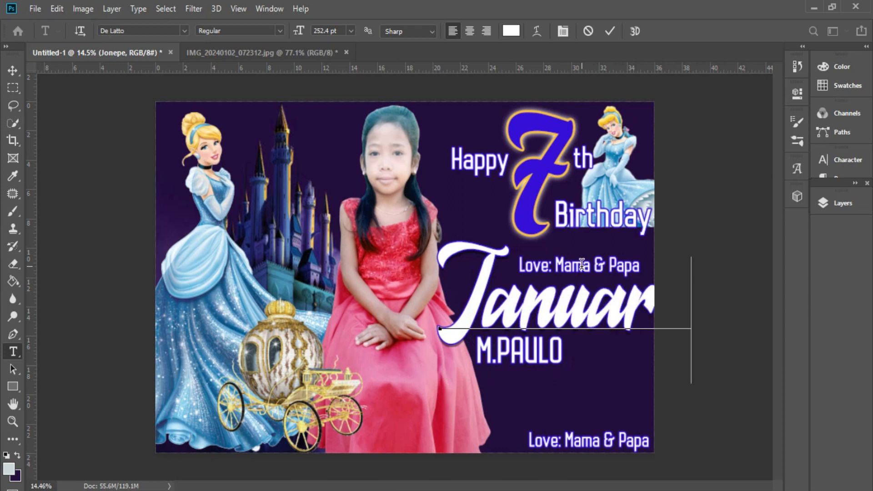
left_click(588, 31)
Step: Hide the script name layer and retype the copy as 'Janaury 03,2024'
left_click(636, 264)
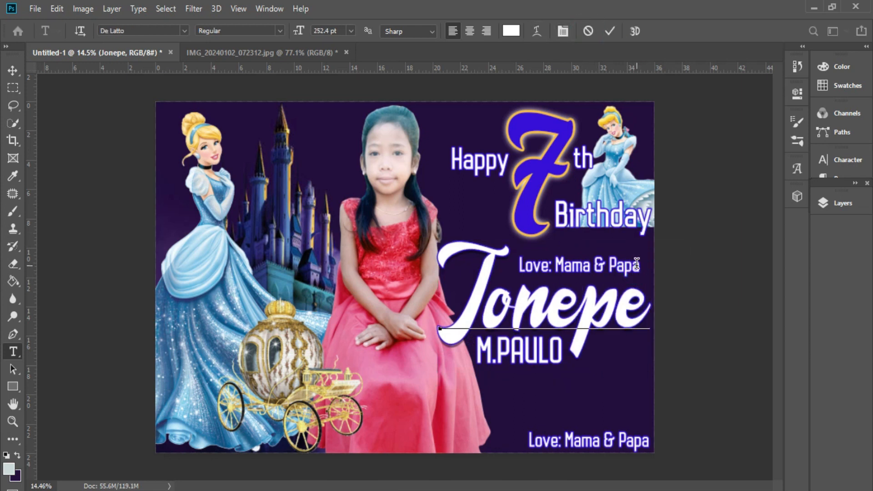
left_click(736, 218)
left_click(842, 203)
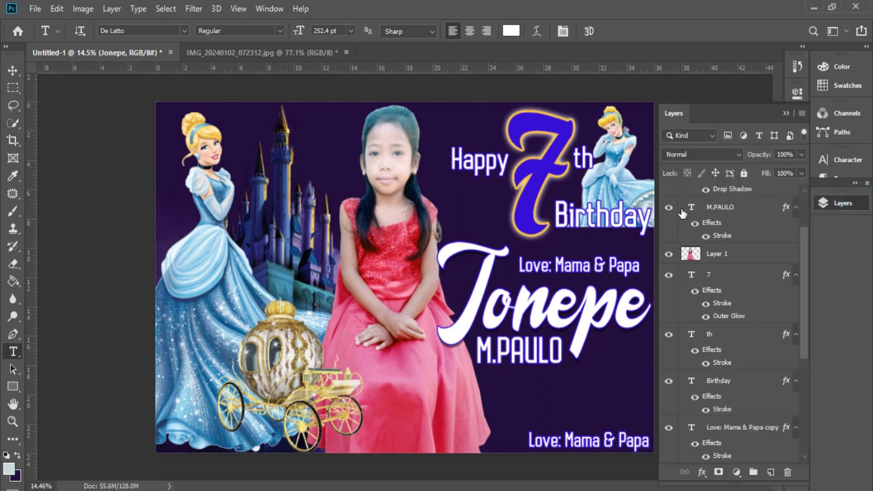
scroll(682, 213, "up", 3)
left_click(670, 216)
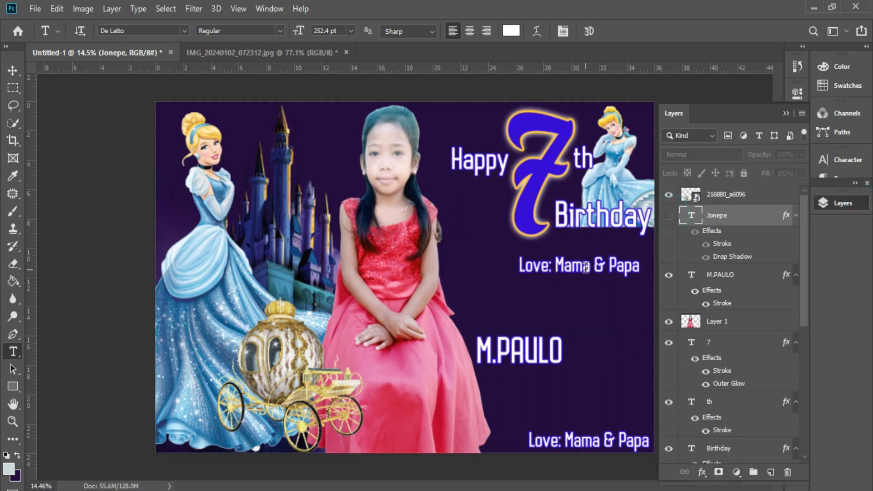
triple_click(586, 267)
type("Janaury 03")
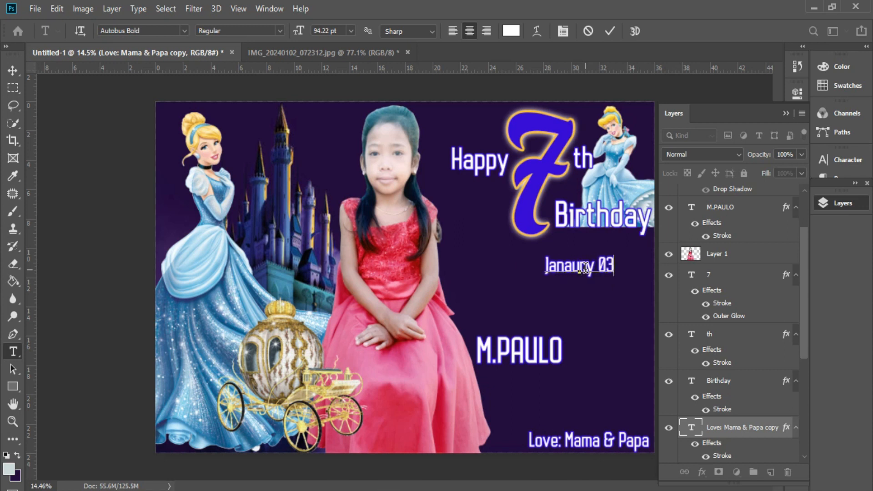
type(",2024")
key("ctrl+Return")
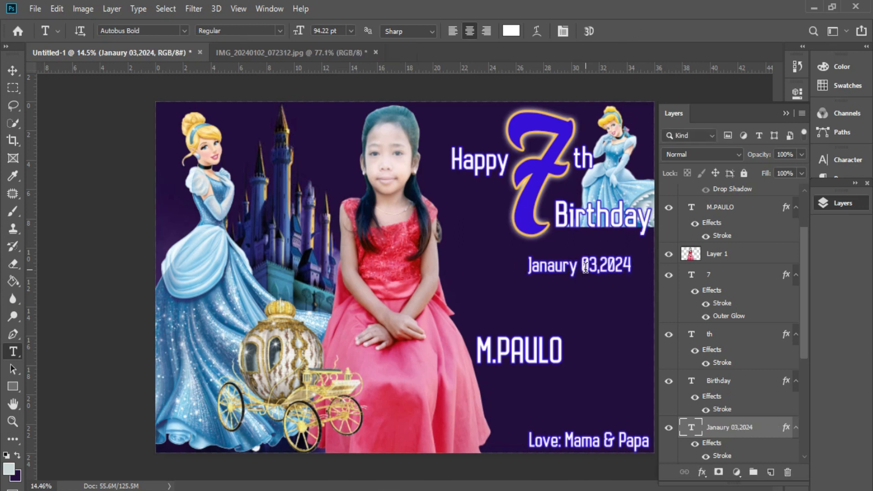
Step: Show the script name again and nudge the date right and down beneath Birthday
scroll(718, 214, "up", 3)
left_click(668, 217)
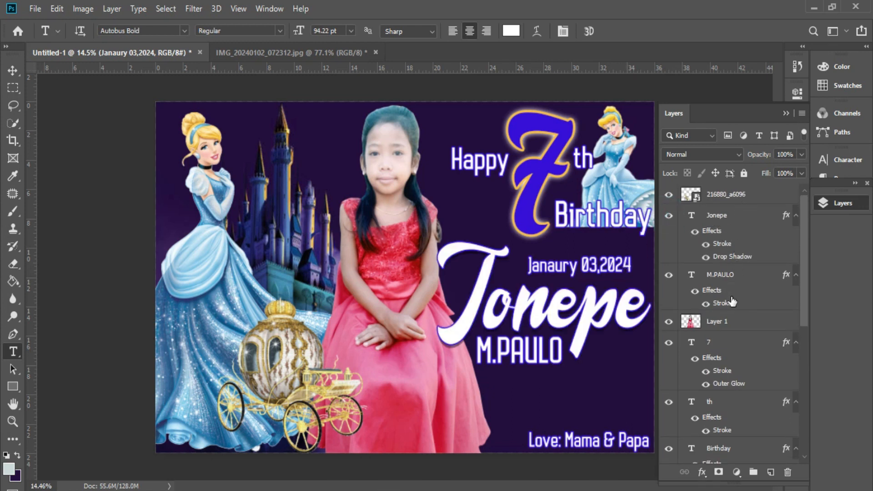
scroll(732, 300, "down", 3)
key("v")
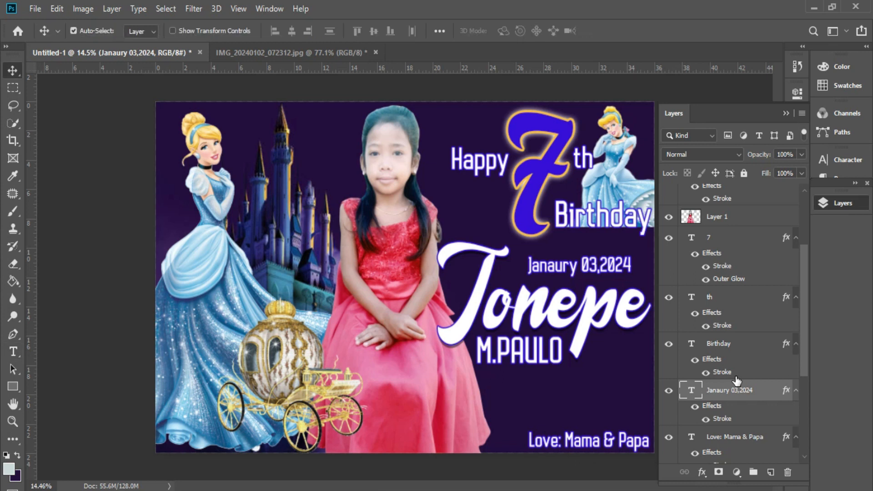
key("shift+Right")
key("shift+Right")
key("shift+Right")
key("shift+Right")
key("shift+Right")
key("shift+Right")
key("shift+Right")
key("shift+Right")
key("shift+Right")
key("shift+Right")
key("shift+Right")
key("shift+Right")
key("shift+Right")
key("shift+Right")
key("shift+Down")
key("shift+Down")
key("shift+Down")
key("shift+Down")
key("shift+Down")
key("shift+Down")
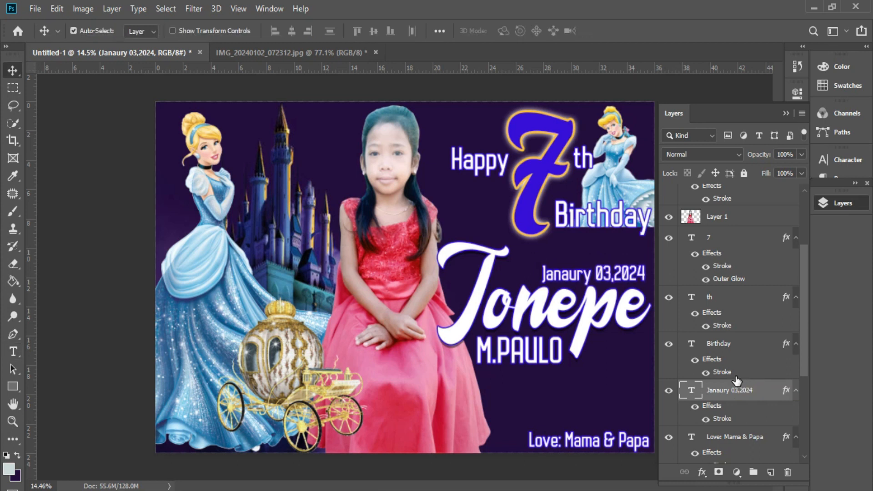
left_click(786, 114)
right_click(594, 371)
left_click(611, 377)
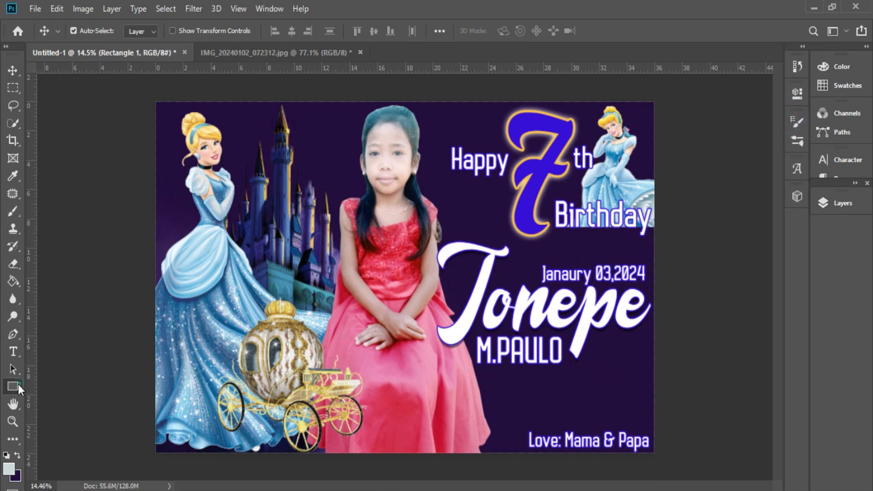
Step: Draw a rounded rectangle at the lower right, above the 216880_a6096 layer
left_click(14, 387)
left_click(863, 203)
scroll(754, 279, "up", 3)
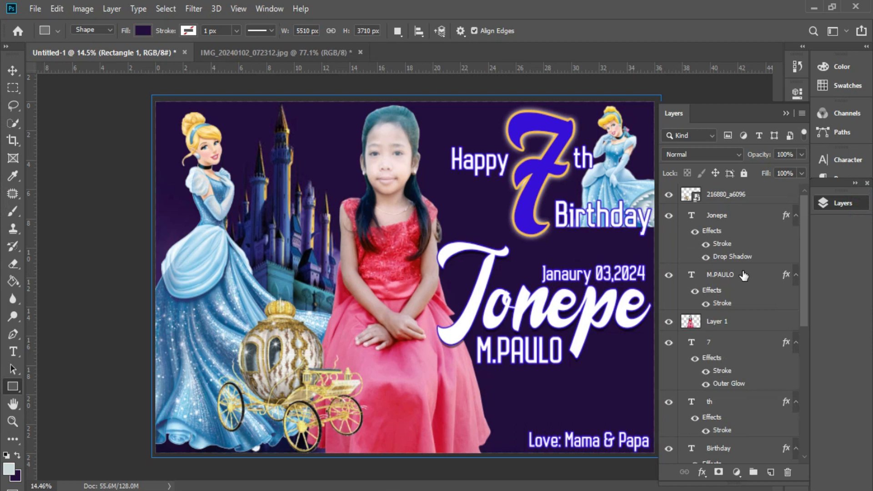
left_click(728, 195)
right_click(13, 386)
left_click(60, 394)
left_click_drag(591, 351, 647, 427)
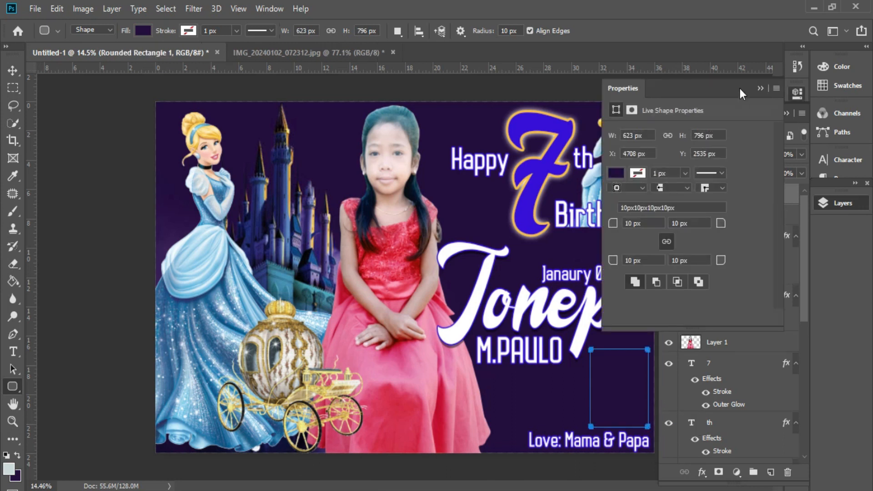
Step: Fill the rounded rectangle with white (ffffff)
left_click(759, 88)
double_click(686, 196)
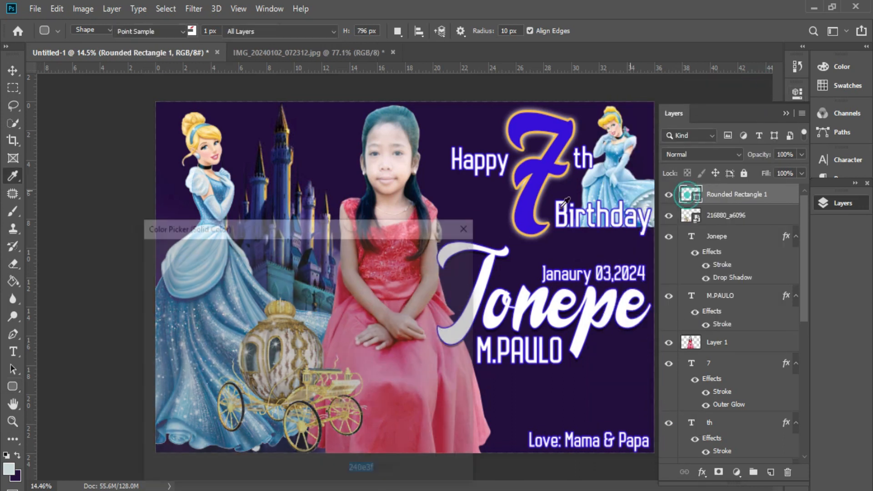
type("ffffff")
left_click(427, 253)
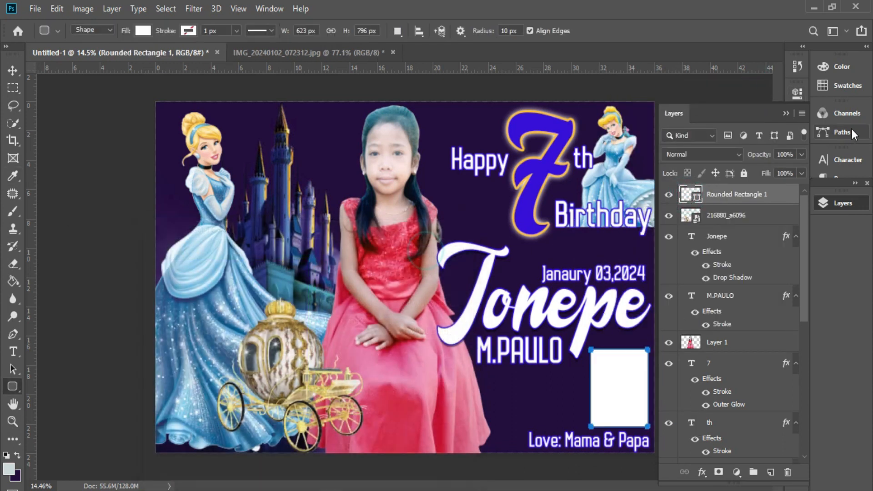
left_click(786, 114)
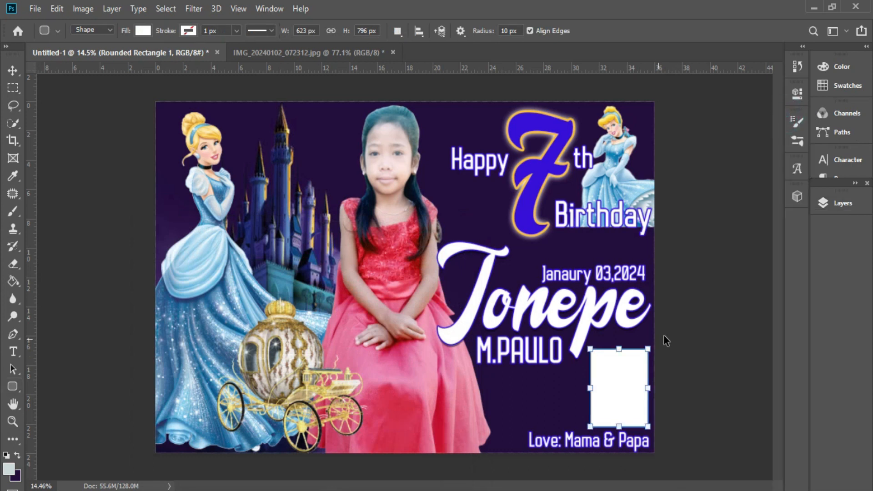
Step: Tilt the rectangle about 7° clockwise and enlarge it to roughly 769×952 px
key("ctrl+t")
left_click_drag(665, 331, 671, 337)
left_click_drag(596, 349, 592, 338)
key("Return")
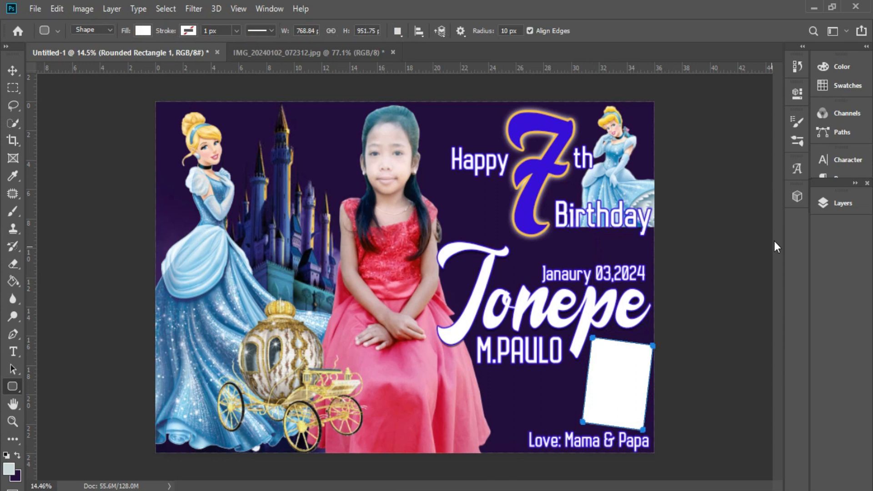
left_click(836, 202)
right_click(745, 194)
Step: Add a 13 px blue outside stroke to the frame and copy it to the lower left
left_click(598, 20)
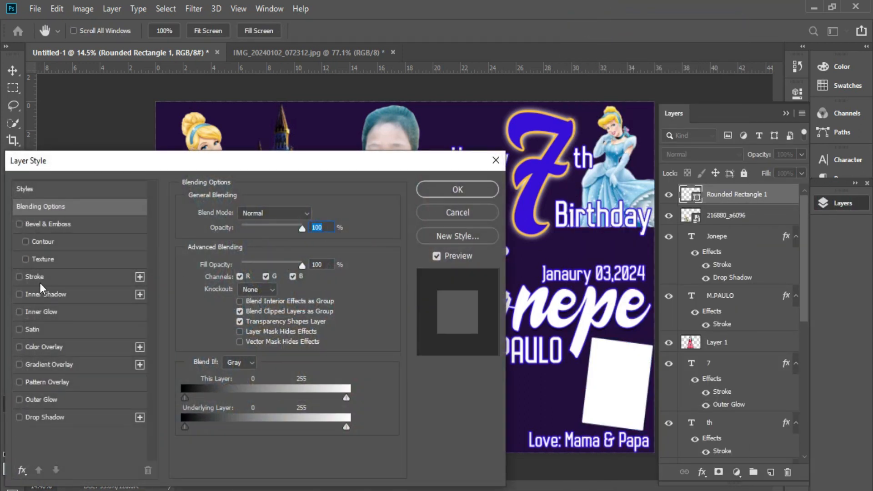
left_click(39, 277)
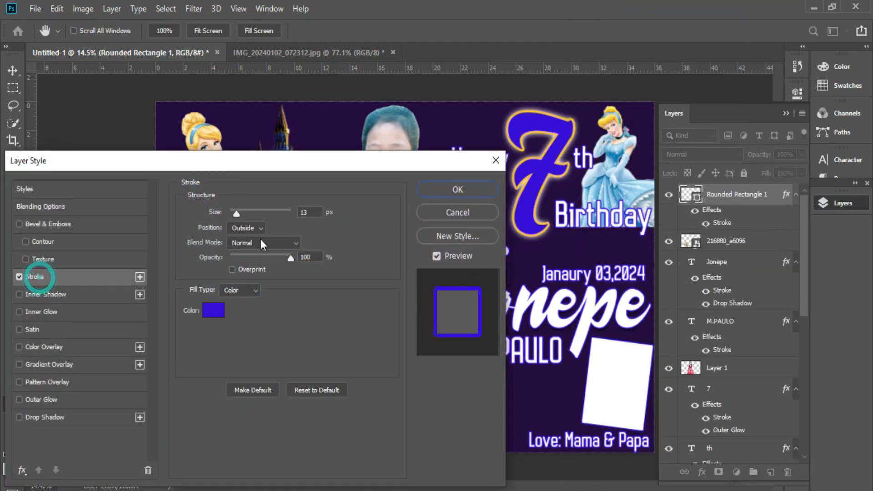
left_click(473, 190)
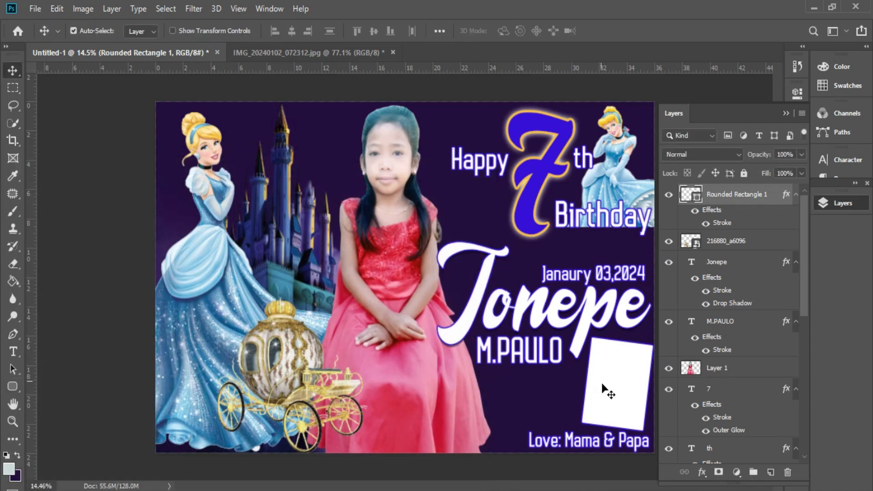
left_click_drag(617, 378, 210, 386)
Step: Put the lower-left frame behind the carriage and add a horizontally flipped copy above it
left_click_drag(735, 196, 718, 300)
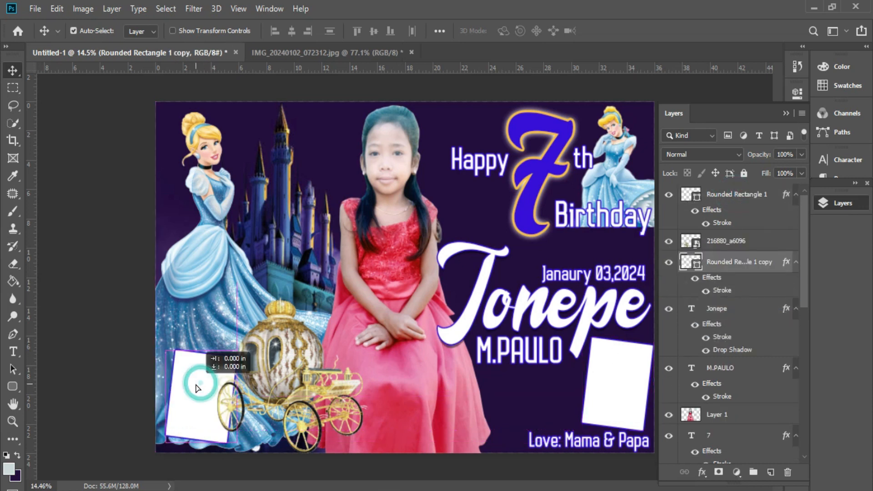
left_click_drag(191, 385, 439, 394)
key("ctrl+t")
right_click(201, 310)
left_click(234, 289)
key("Return")
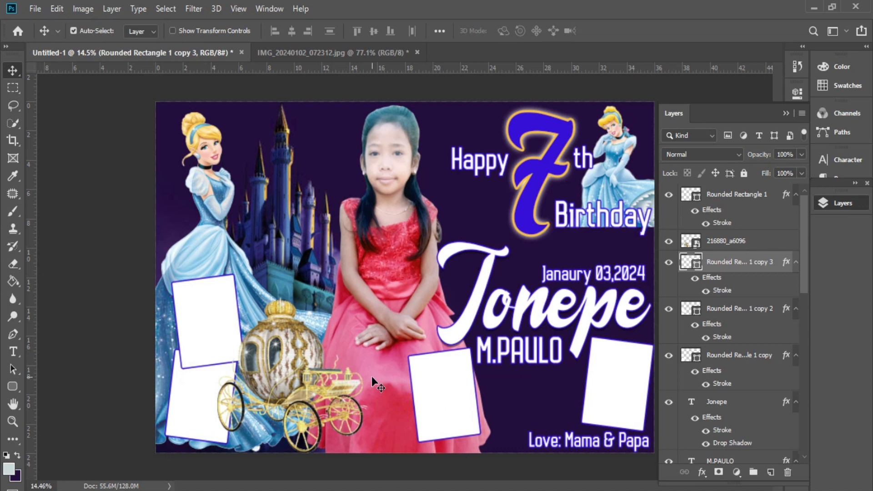
left_click(342, 392)
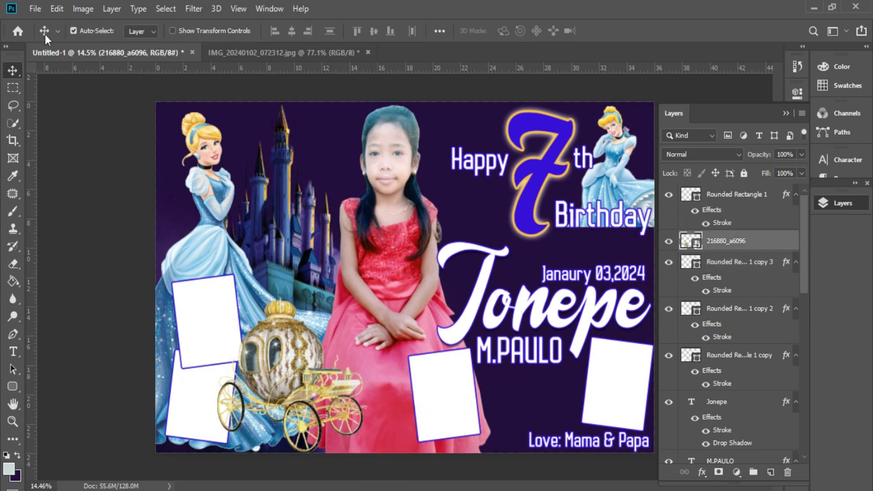
Step: Place pngaaa.com-2038742 as a small Cinderella figure beside the carriage by the skirt hem
left_click(35, 8)
left_click(66, 264)
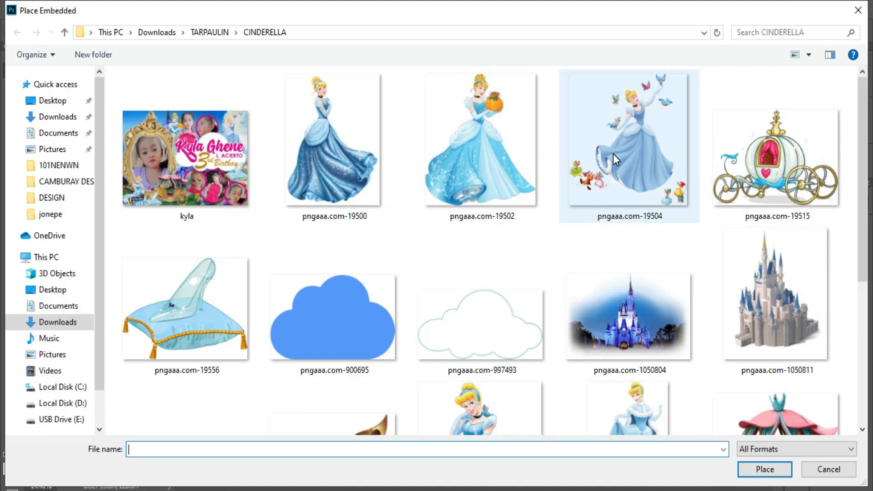
scroll(613, 153, "down", 5)
double_click(640, 192)
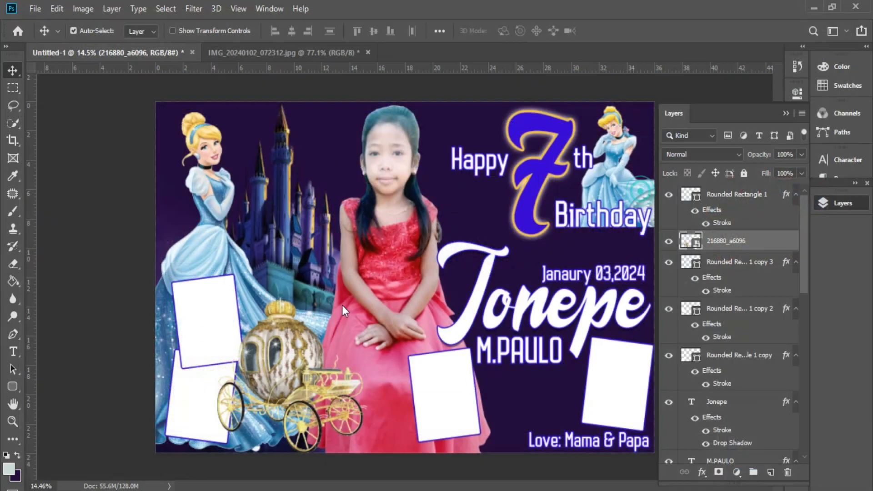
left_click_drag(465, 266, 428, 336)
left_click_drag(366, 239, 367, 350)
left_click_drag(375, 391, 354, 384)
left_click_drag(377, 344, 386, 332)
key("Return")
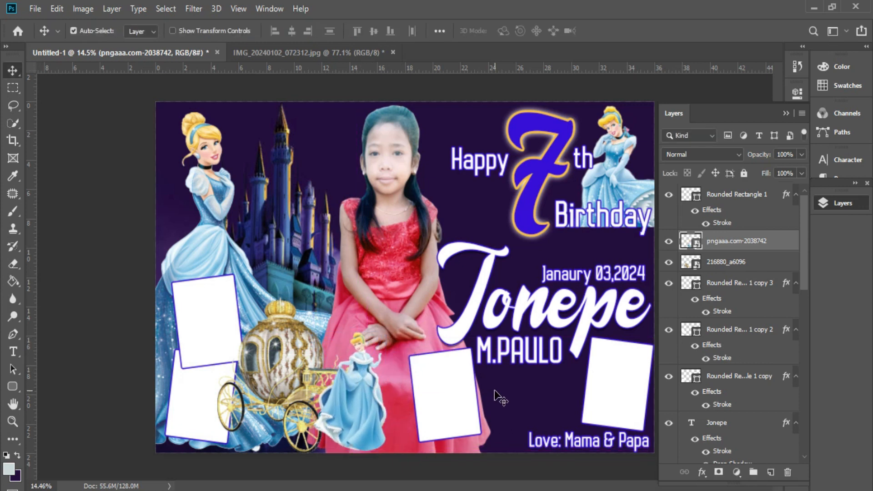
Step: Place the Cinderella logo pngaaa.com-1078231 just above the Love: Mama & Papa line
left_click(454, 378)
left_click(35, 8)
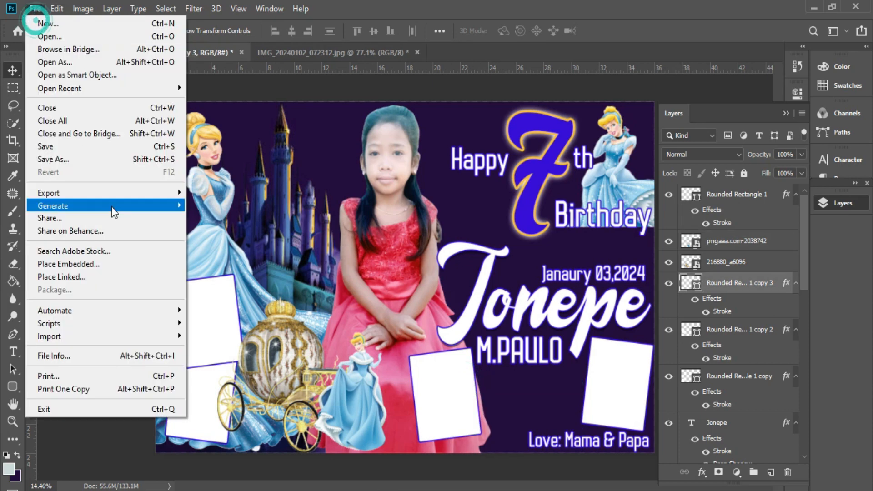
left_click(111, 268)
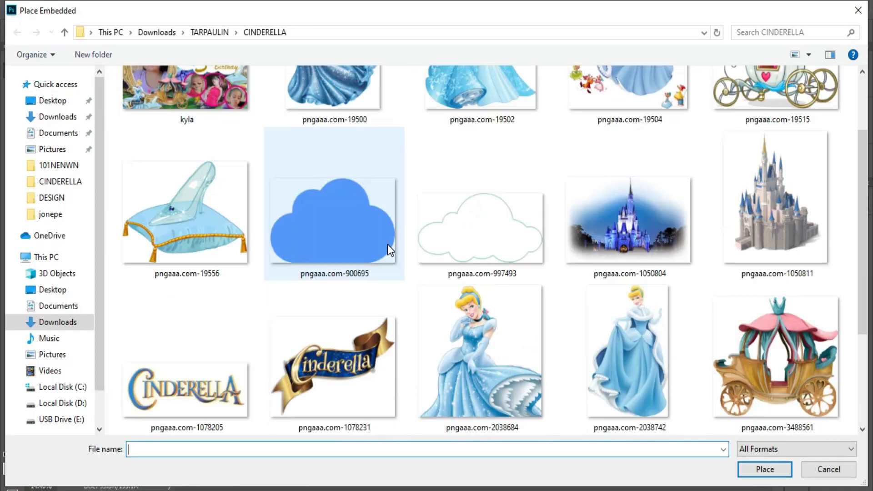
double_click(329, 362)
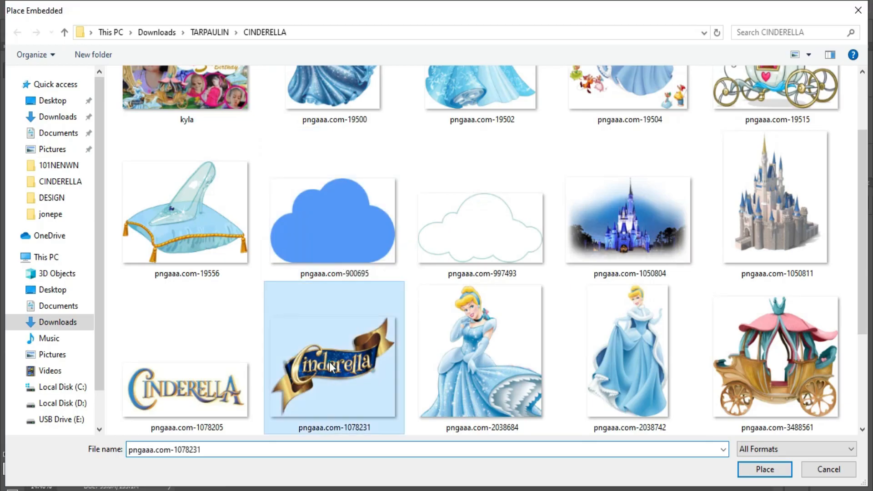
left_click_drag(431, 263, 561, 389)
left_click_drag(539, 419, 537, 415)
key("Return")
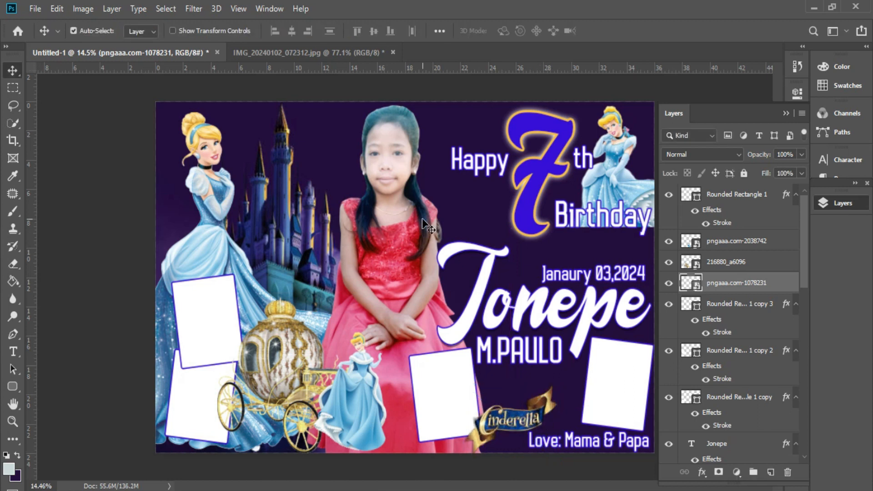
Step: Place pngaaa.com-19556 above layer R, shrunk to about 17%, on the castle above the carriage
left_click(317, 255)
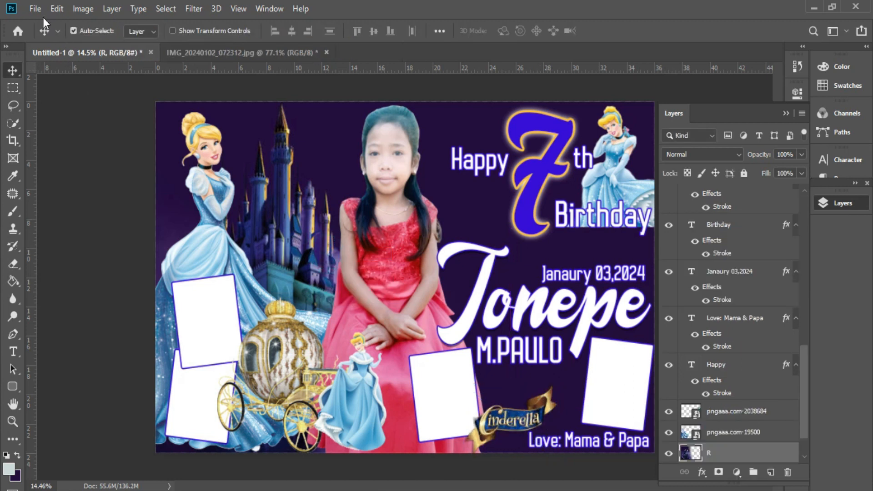
left_click(35, 9)
left_click(123, 272)
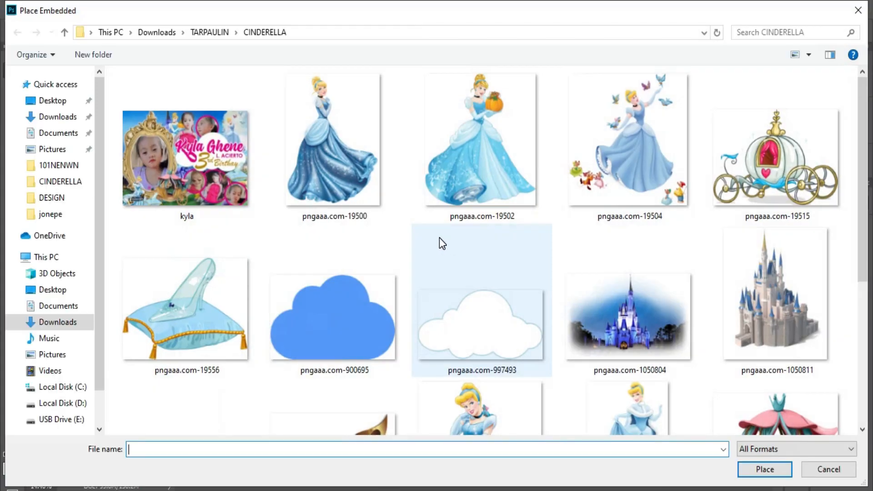
scroll(439, 237, "down", 5)
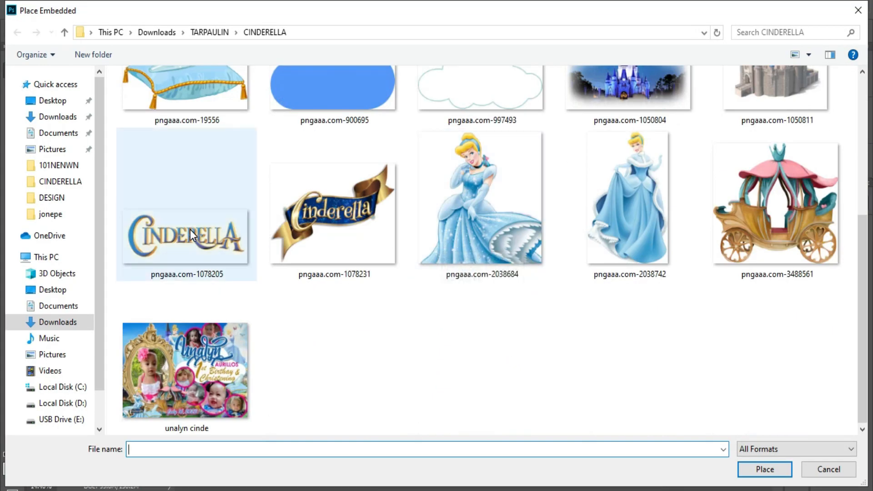
scroll(273, 261, "up", 2)
double_click(206, 166)
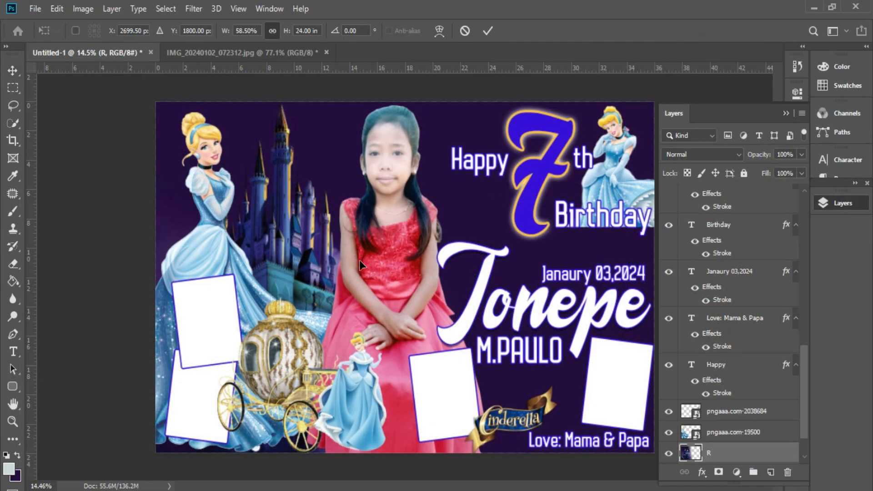
left_click_drag(621, 279, 332, 253)
left_click_drag(311, 257, 339, 255)
left_click_drag(358, 220, 343, 240)
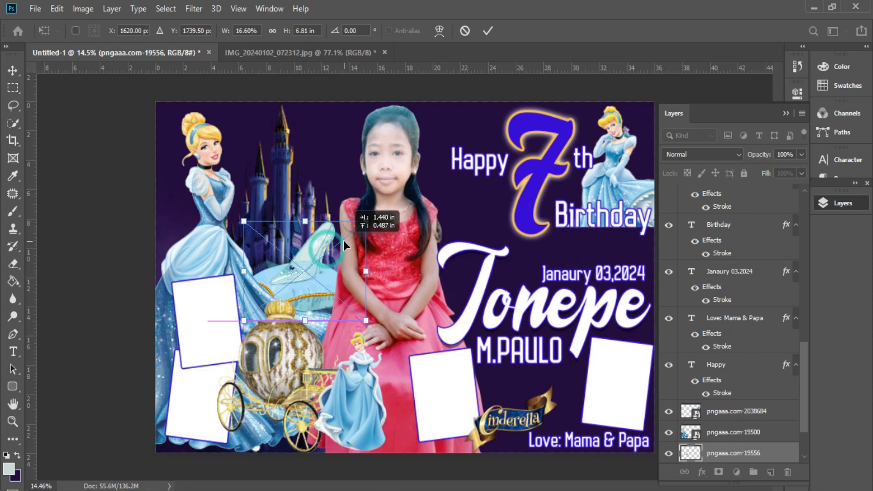
key("Return")
Step: Select the upper-left frame layer, Rounded Rectangle 1 copy 2
right_click(213, 312)
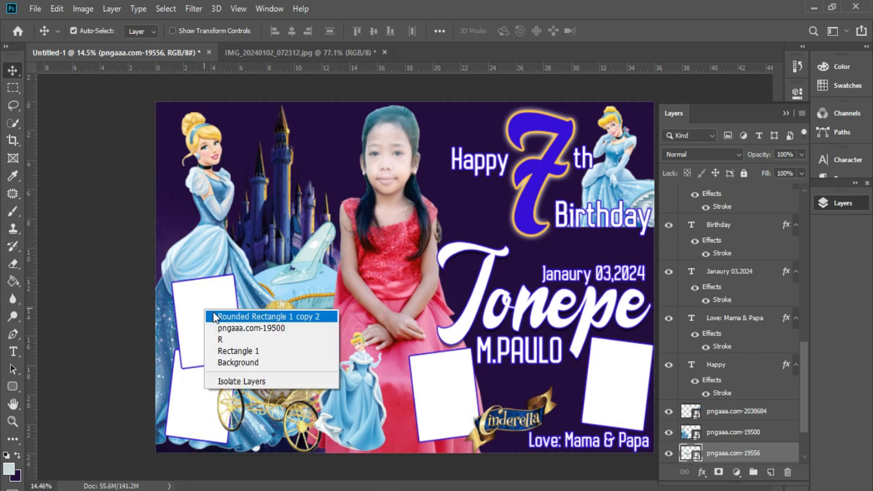
left_click(231, 315)
left_click(35, 9)
Step: Place IMG_20240102_071411 from the Desktop jonepe folder, then undo the accidental frame move
double_click(92, 252)
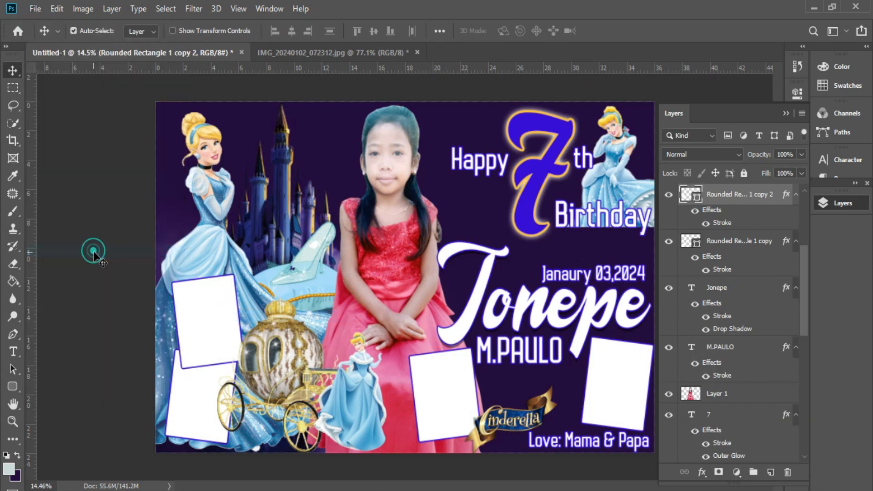
left_click(30, 10)
left_click(59, 258)
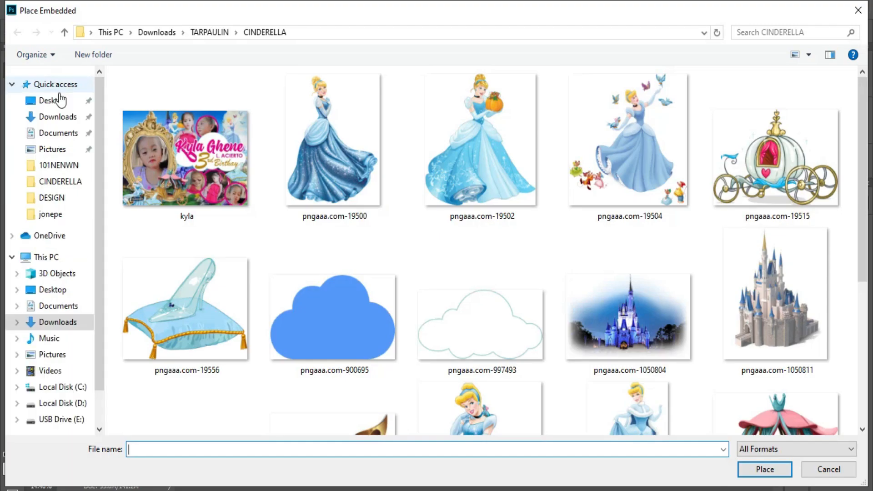
left_click(59, 100)
double_click(293, 145)
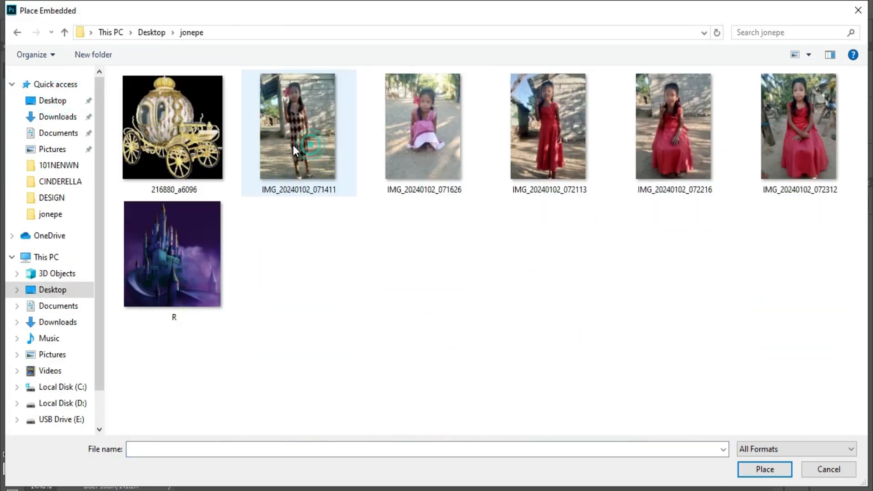
double_click(312, 132)
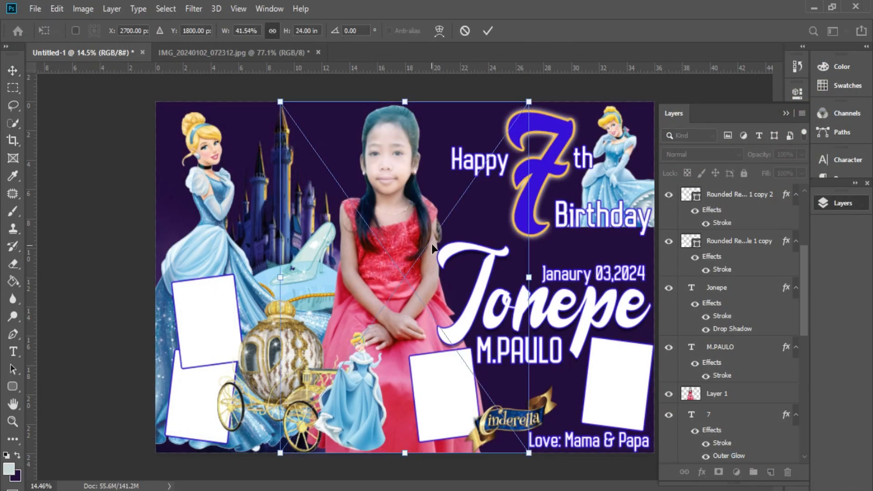
left_click_drag(528, 277, 443, 384)
key("Return")
key("ctrl+z")
Step: Select the upper-left frame layer and embed the girl's standing photo
right_click(217, 318)
left_click(343, 320)
right_click(223, 312)
key("Escape")
left_click(35, 8)
left_click(86, 267)
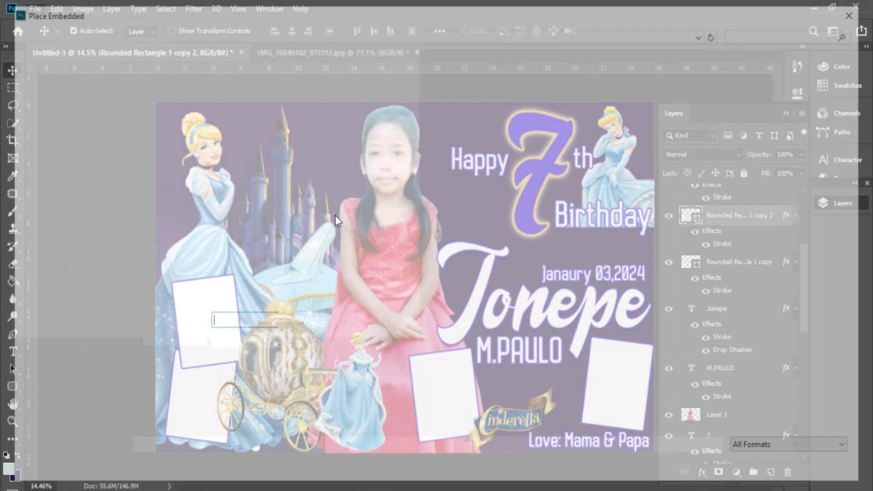
double_click(287, 143)
Step: Shrink the photo, tilt it about 6°, and clip it inside the upper-left frame
left_click_drag(531, 276, 219, 326)
left_click_drag(278, 263, 285, 271)
left_click_drag(209, 259, 207, 279)
key("Return")
key("ctrl+alt+g")
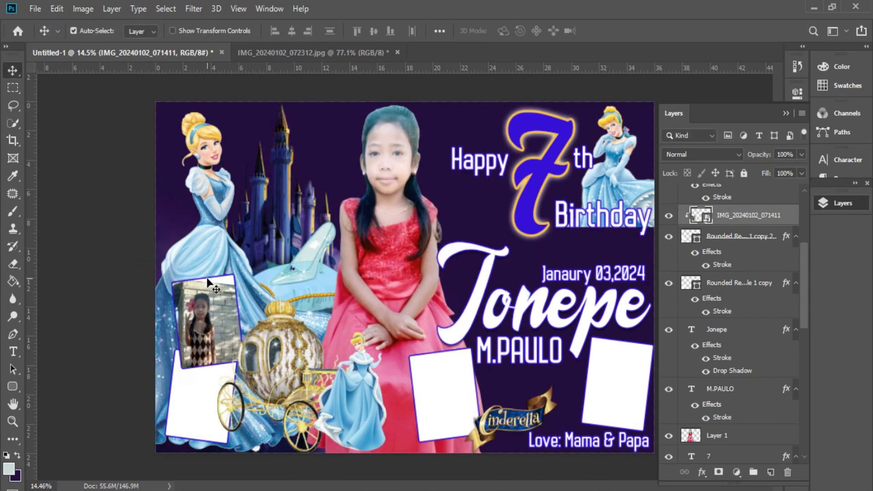
left_click_drag(211, 316, 220, 312)
Step: Open Brightness/Contrast to brighten the photo
left_click(78, 11)
mouse_move(100, 44)
left_click(227, 45)
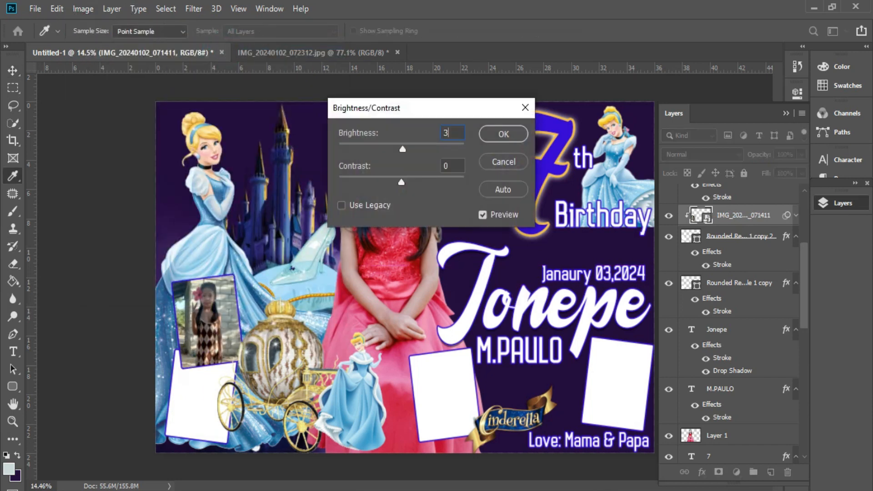
key("Return")
Step: Embed IMG_20240102_072113, scale it down, and clip it inside the lower-left frame
left_click(204, 393)
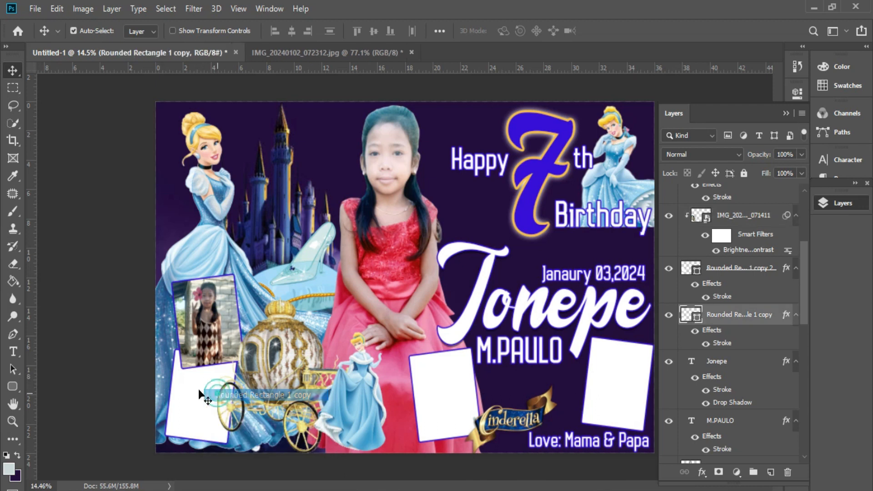
left_click(35, 8)
left_click(105, 264)
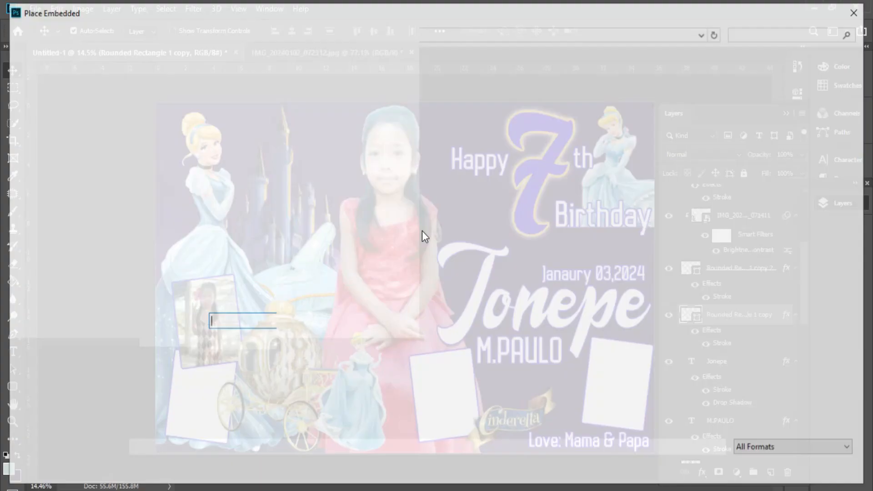
left_click(555, 141)
double_click(555, 141)
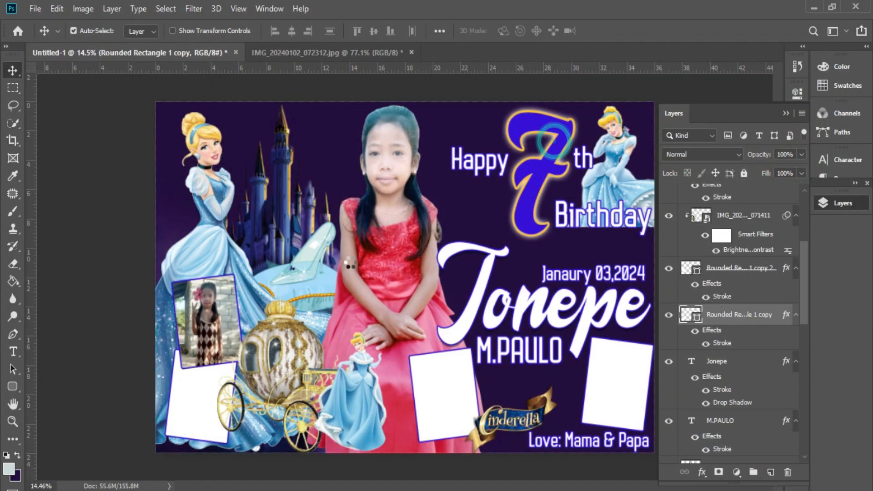
left_click_drag(526, 278, 198, 420)
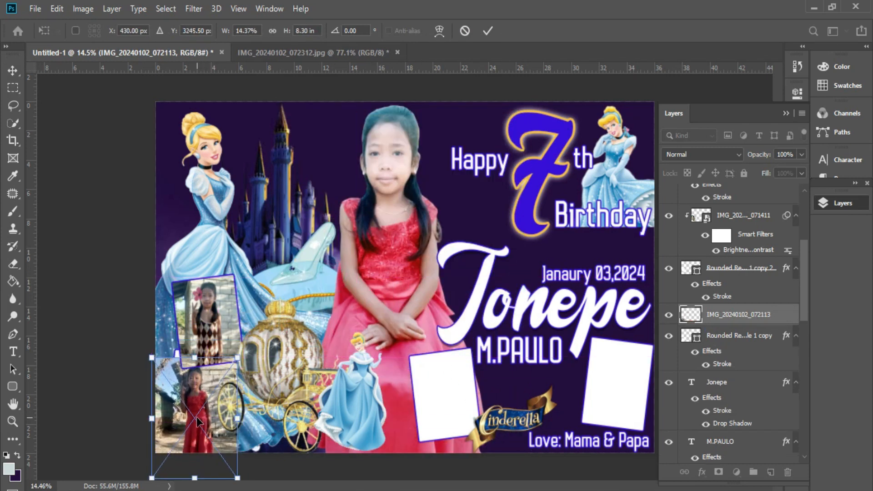
key("Return")
key("ctrl+alt+g")
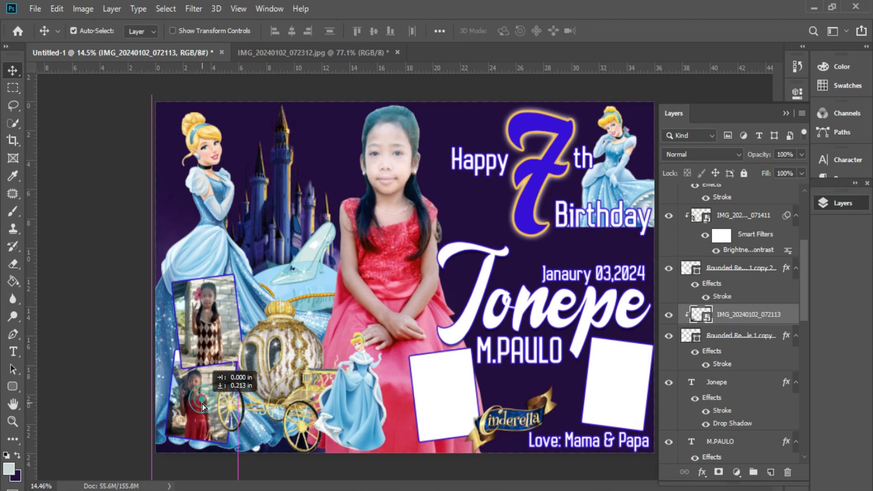
Step: Embed pink-dress photo IMG_20240102_071626, resize it, and clip it inside the lower-middle frame
left_click(438, 371)
left_click(38, 9)
left_click(136, 269)
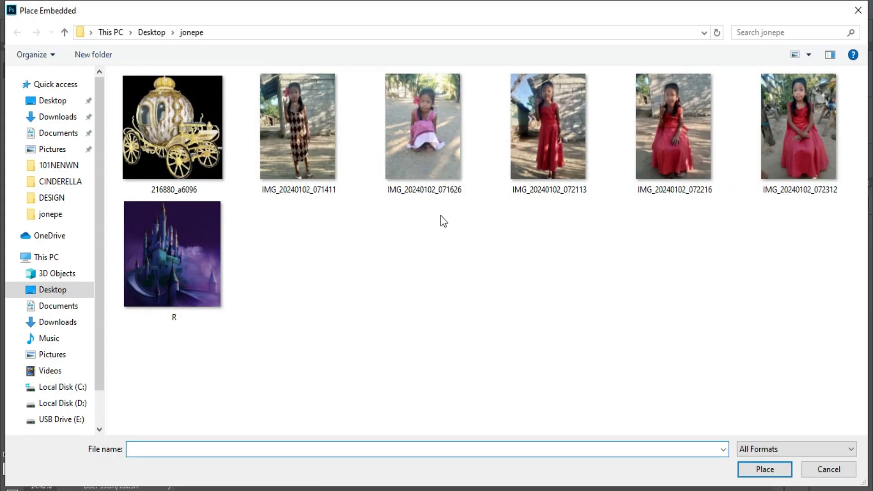
double_click(426, 165)
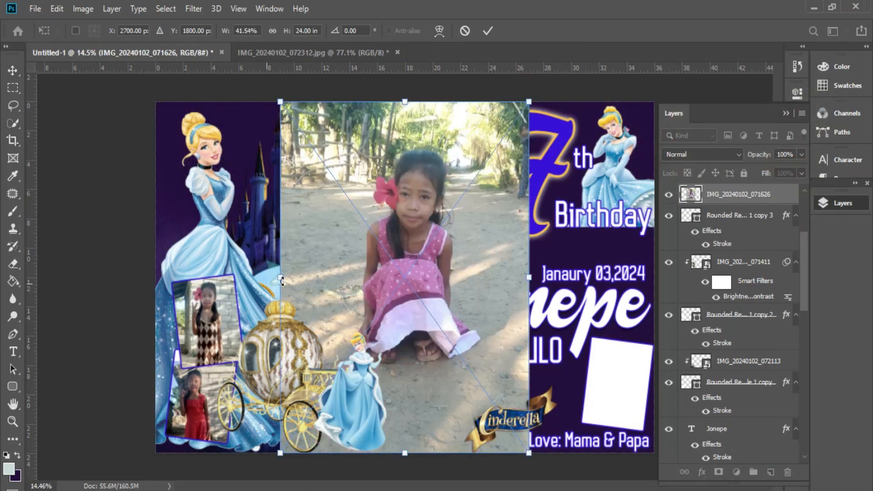
left_click_drag(282, 279, 365, 280)
left_click_drag(477, 270, 476, 377)
left_click_drag(448, 266, 446, 321)
key("Return")
key("ctrl+alt+g")
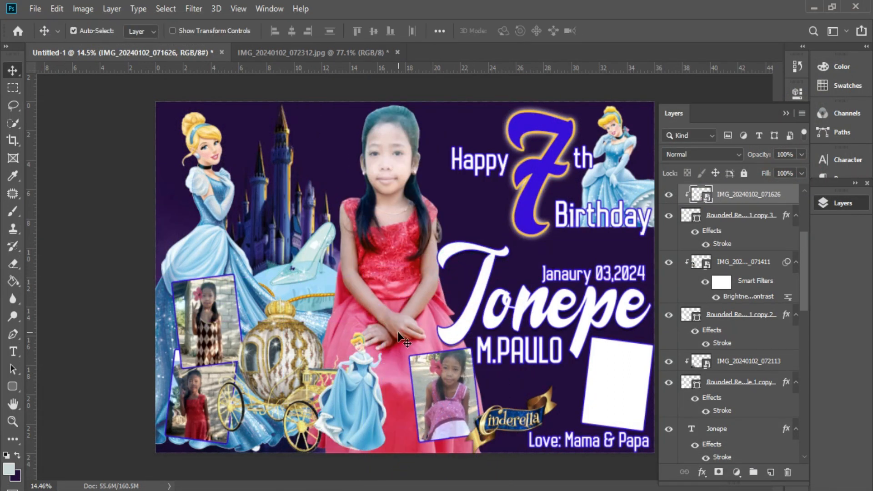
left_click_drag(433, 384, 455, 411)
Step: Select the Rounded Rectangle 1 frame layer
right_click(607, 360)
left_click(619, 370)
left_click(35, 9)
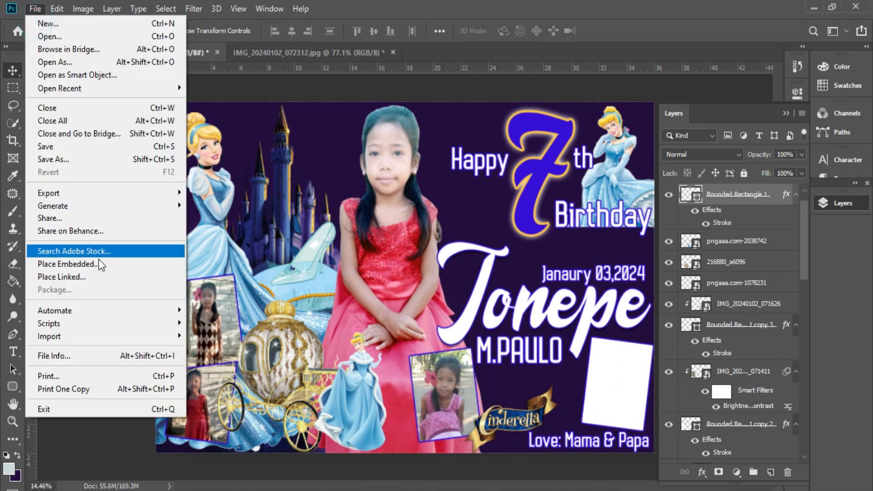
Step: Embed IMG_20240102_072216, resize it, tilt it about 6°, and clip it into the lower-right frame
left_click(68, 263)
left_click(673, 150)
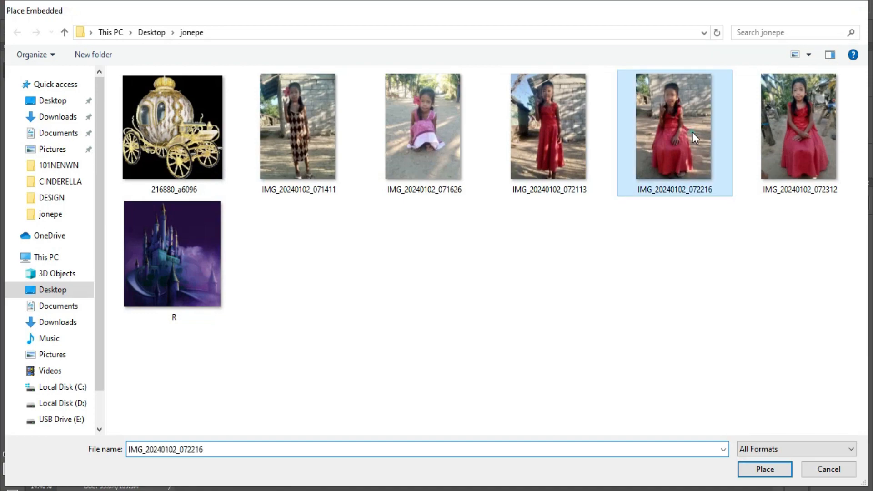
double_click(692, 132)
left_click_drag(279, 278, 430, 282)
left_click_drag(461, 281, 594, 385)
left_click_drag(616, 320, 632, 356)
left_click_drag(640, 316, 648, 317)
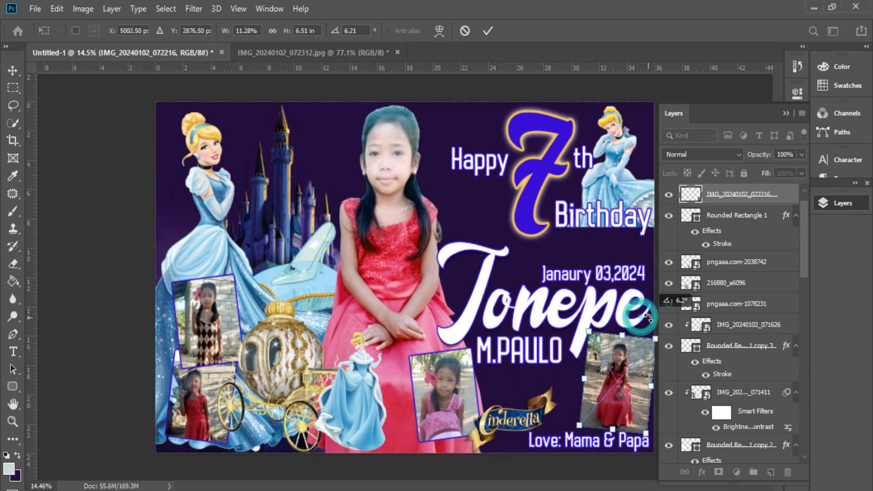
key("Return")
key("ctrl+alt+g")
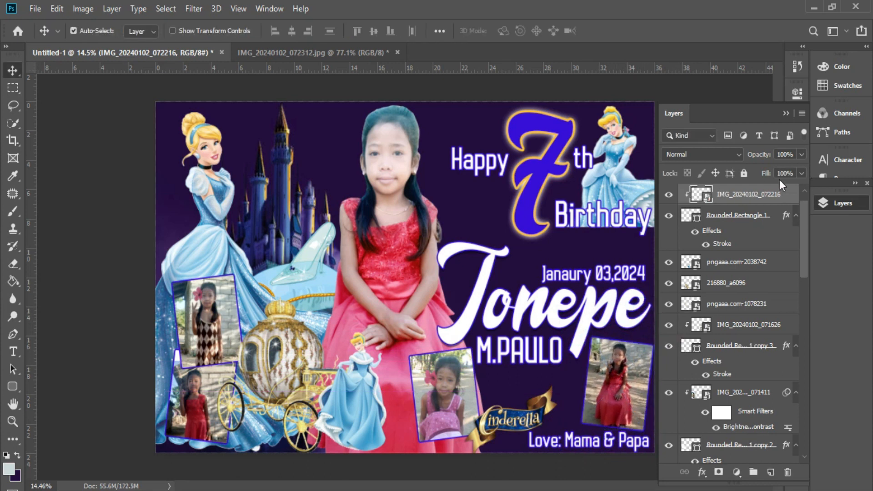
Step: Collapse the Layers panel, select Rectangle 1, and bring up Place Embedded again
left_click(784, 113)
scroll(394, 227, "down", 2)
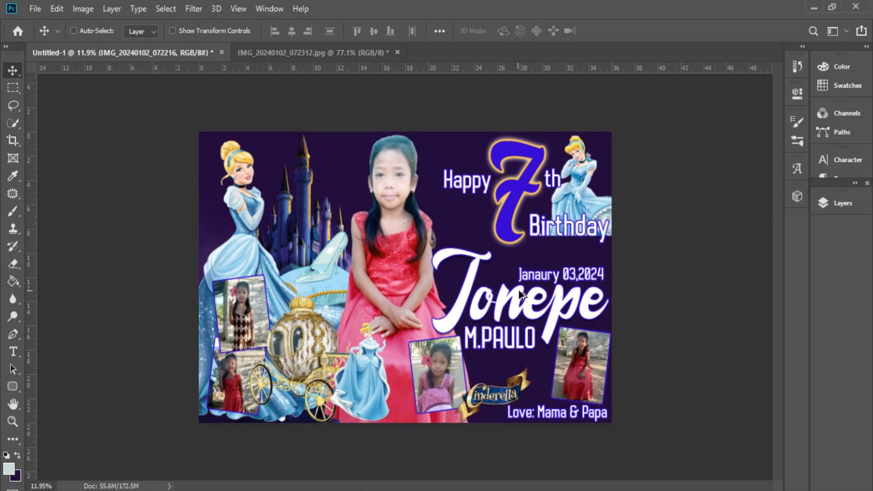
scroll(518, 290, "up", 3)
right_click(469, 202)
left_click(480, 207)
left_click(35, 8)
left_click(97, 254)
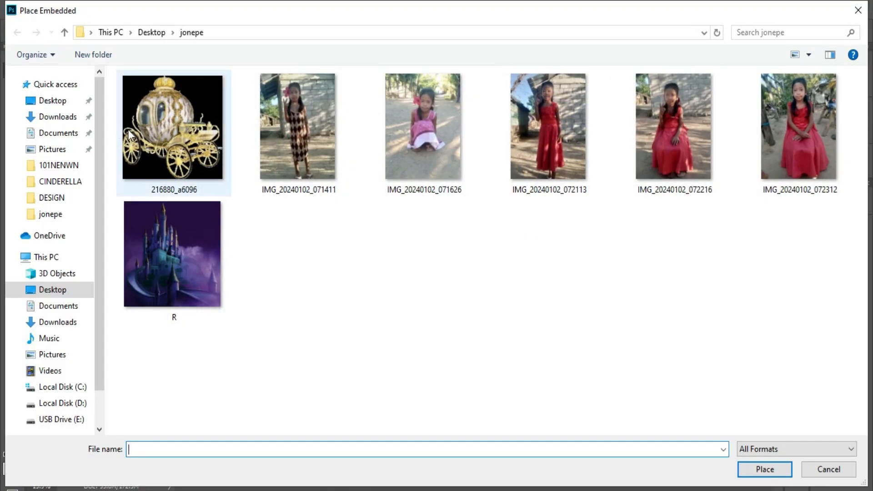
Step: Embed pngaaa.com-19504 from Downloads > TARPAULIN > CINDERELLA, shrunk and placed between the girl's head and the 7
left_click(57, 116)
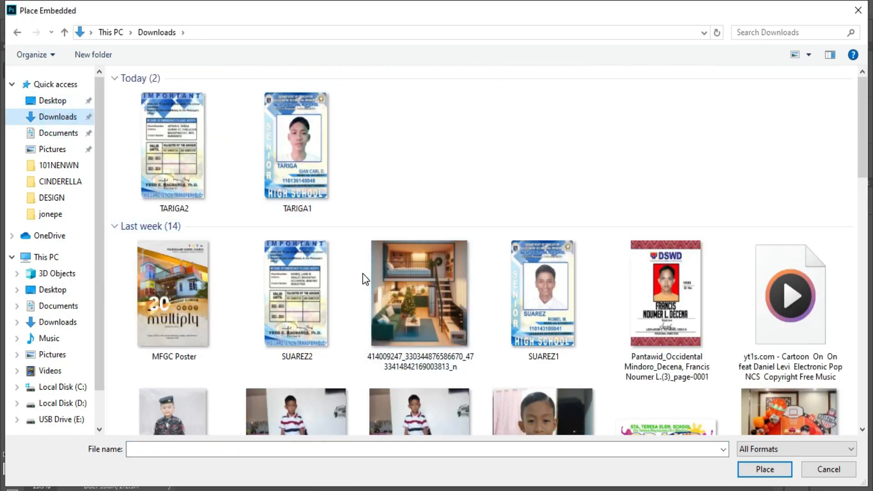
scroll(361, 273, "down", 5)
double_click(312, 336)
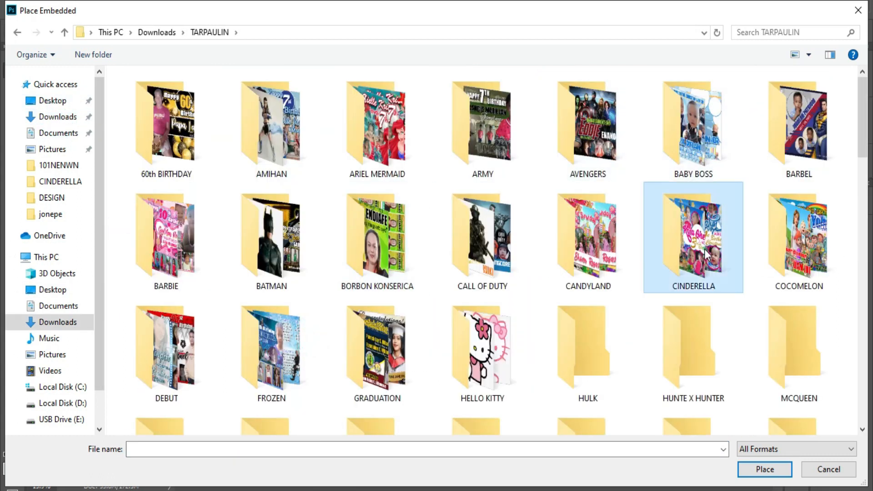
double_click(702, 248)
double_click(621, 148)
left_click_drag(410, 129, 404, 354)
left_click_drag(394, 372, 460, 189)
left_click_drag(508, 250, 515, 258)
left_click_drag(497, 227, 505, 228)
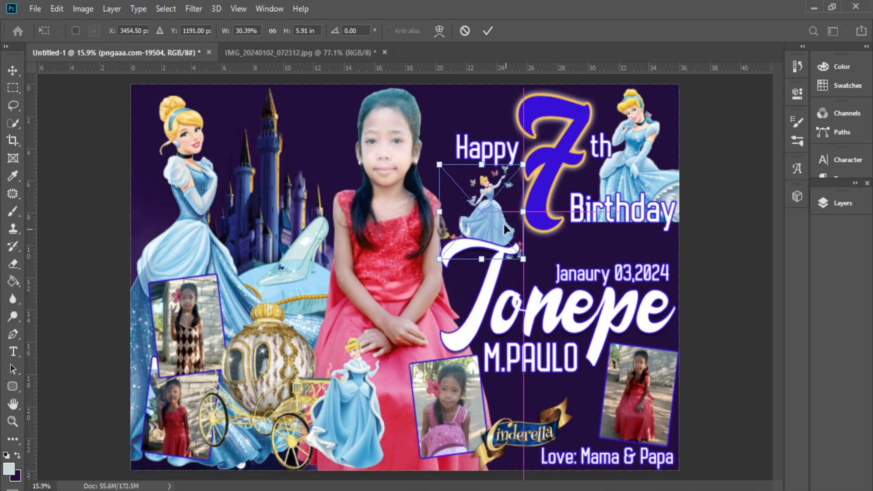
key("Return")
scroll(500, 229, "down", 1)
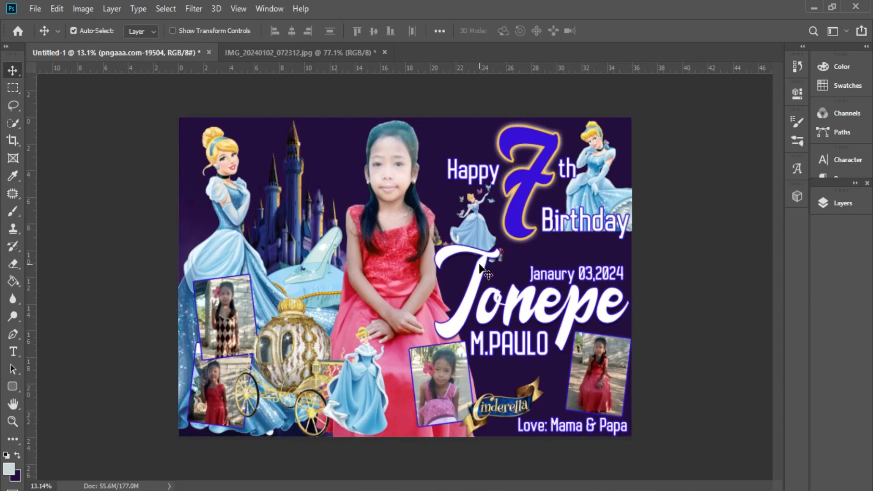
Step: Save the tarpaulin to the Desktop as the TIFF file 2x3 jonepe.tif
key("ctrl+shift+s")
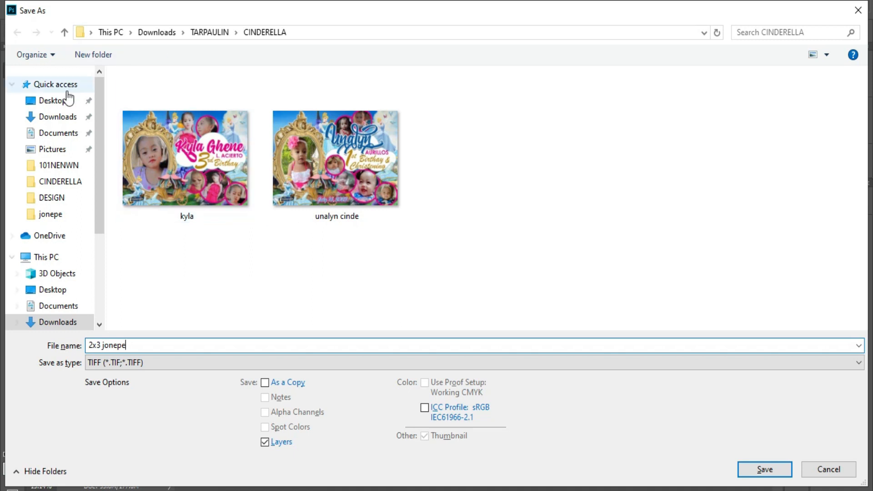
left_click(67, 99)
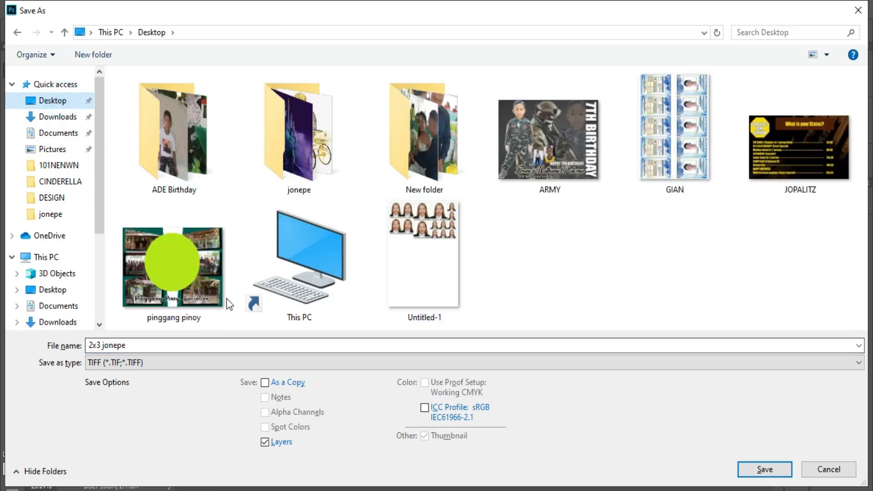
left_click(749, 465)
left_click(599, 111)
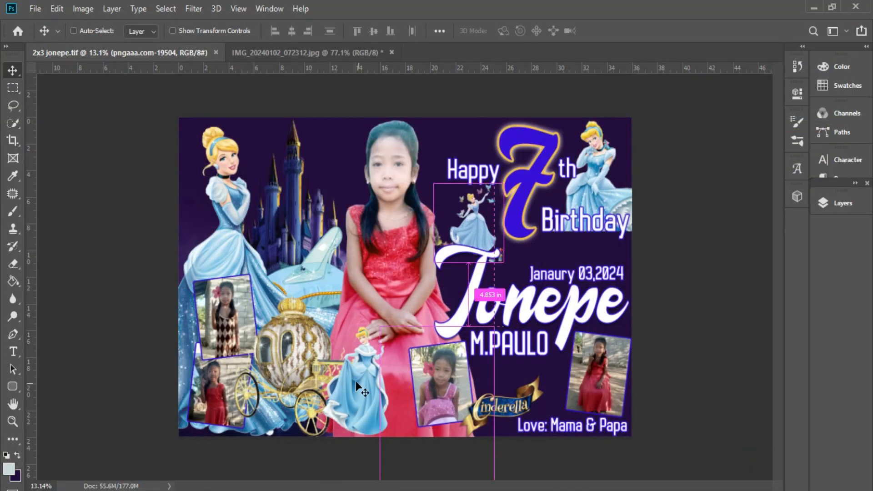
Step: Save an additional JPEG copy, accepting the default JPEG options
key("ctrl+shift+s")
left_click(152, 362)
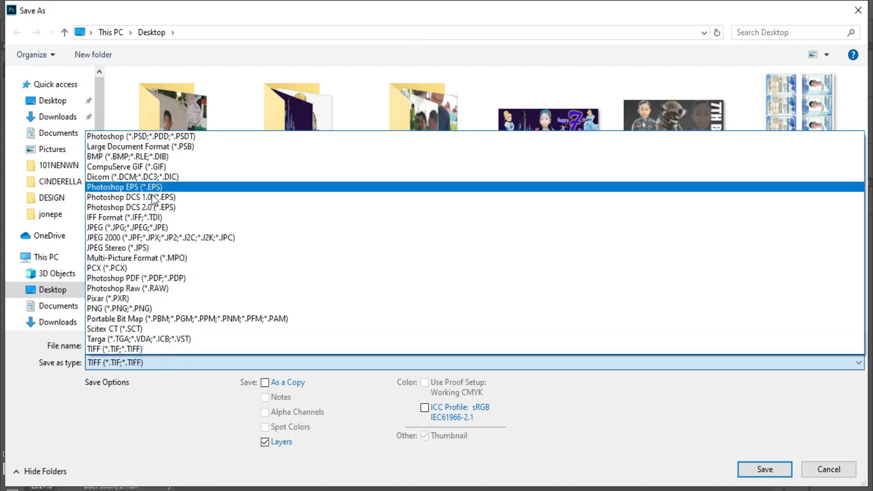
left_click(171, 228)
left_click(763, 469)
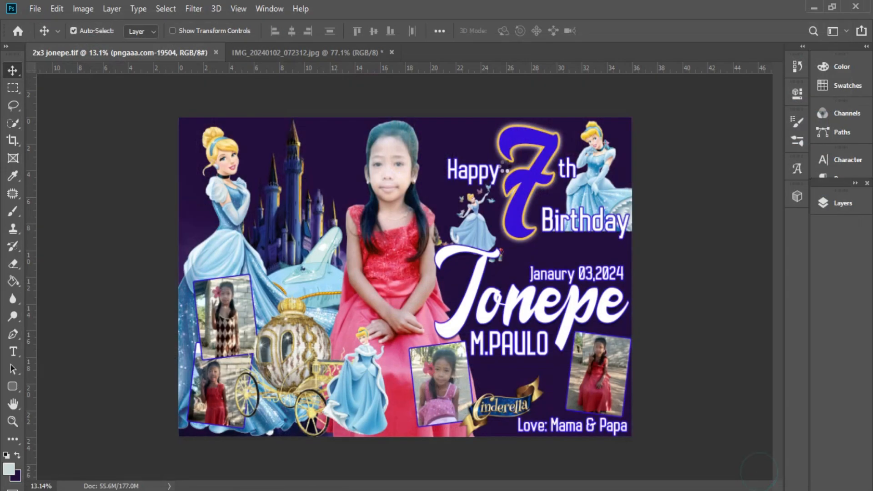
left_click(502, 109)
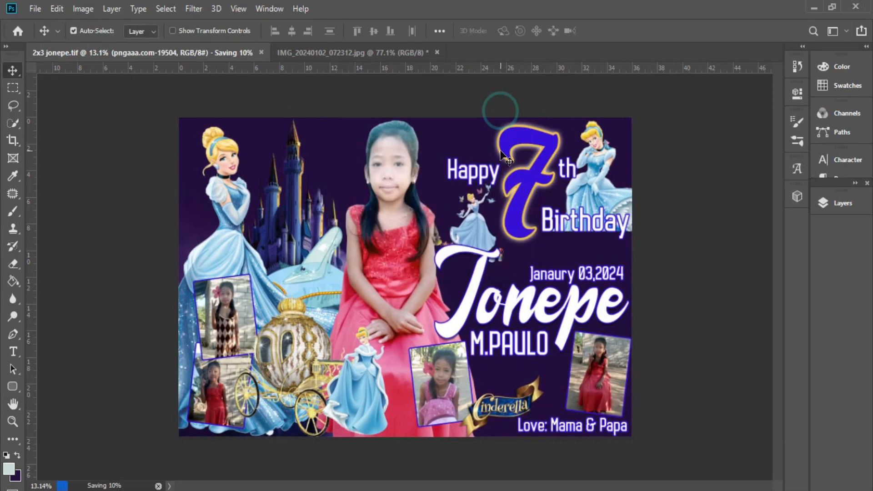